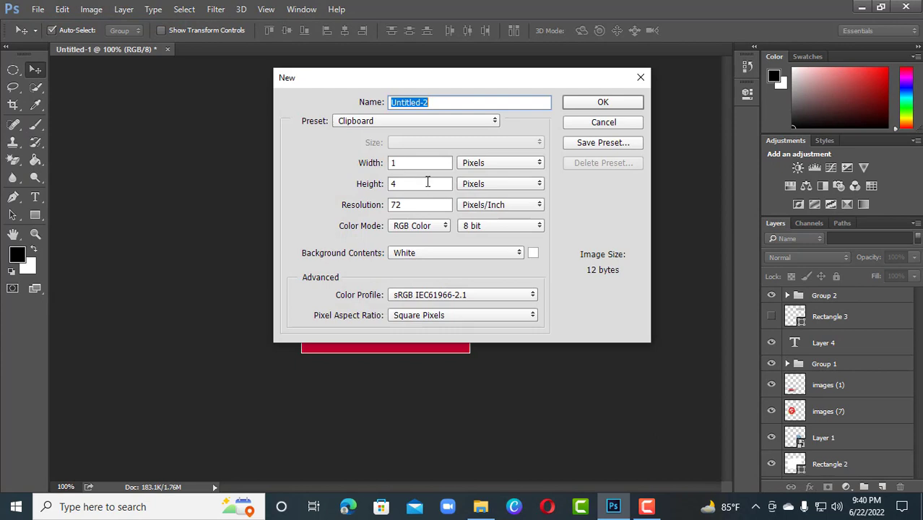
# Step: Create a new 250 × 250 pixel document at 72 pixels/inch in RGB Color with a white background
pyautogui.moveTo(496, 76); pyautogui.dragTo(520, 93)
pyautogui.press('Tab')
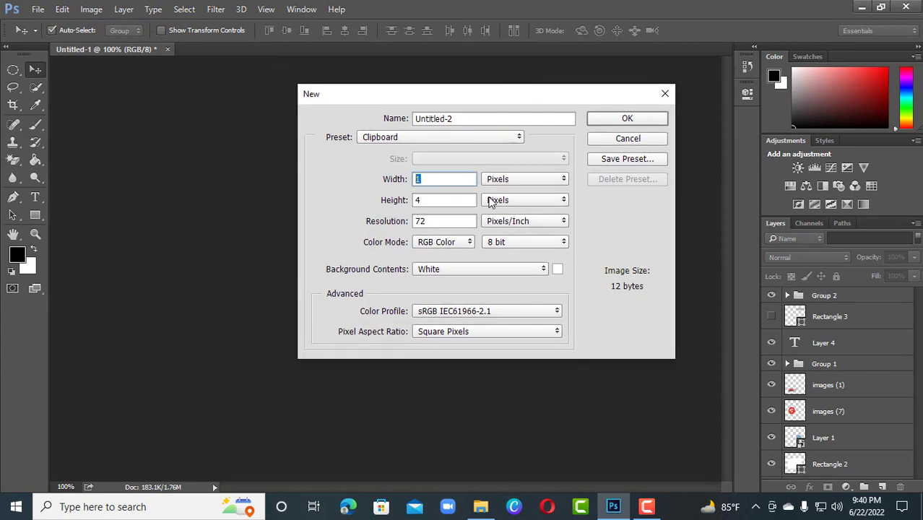
pyautogui.write('250')
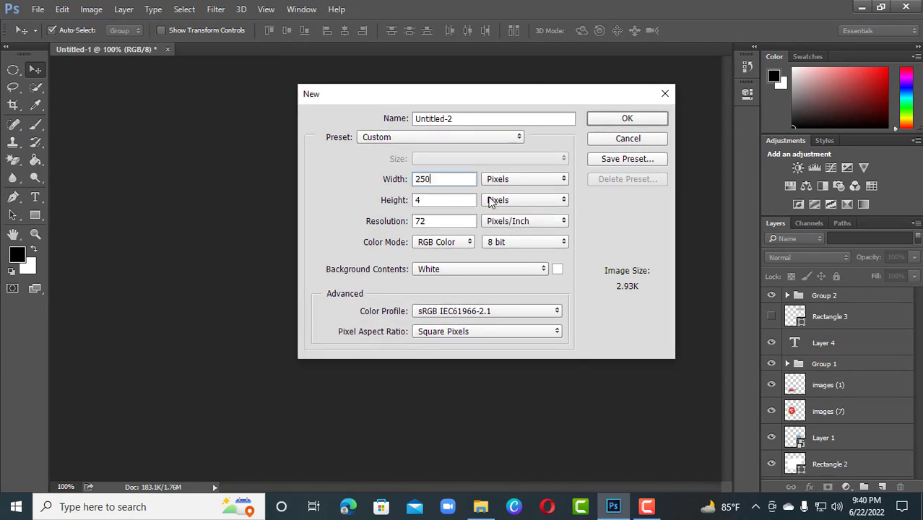
pyautogui.press('Tab')
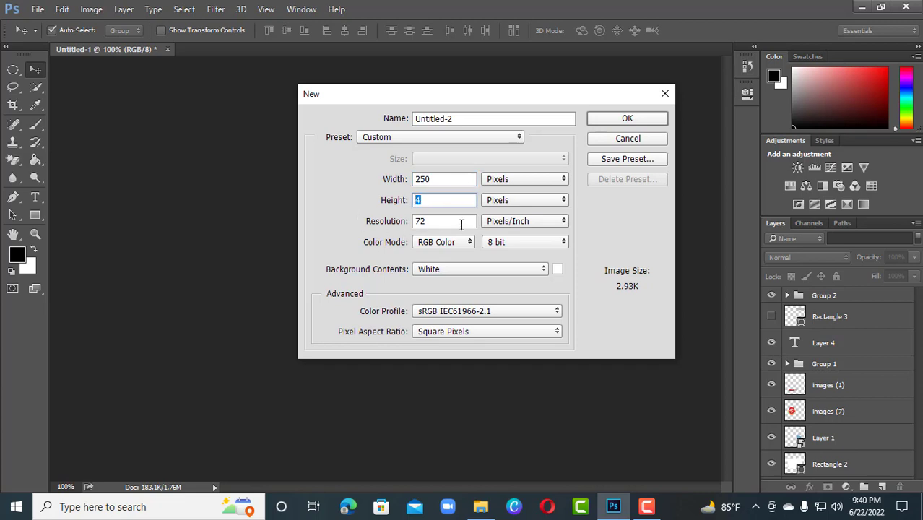
pyautogui.write('250')
pyautogui.click(435, 226)
pyautogui.click(434, 224)
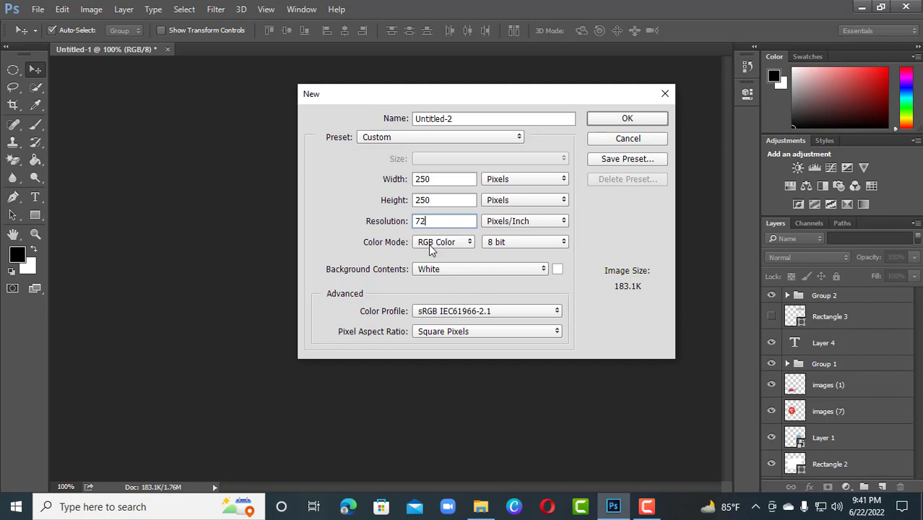
pyautogui.click(629, 119)
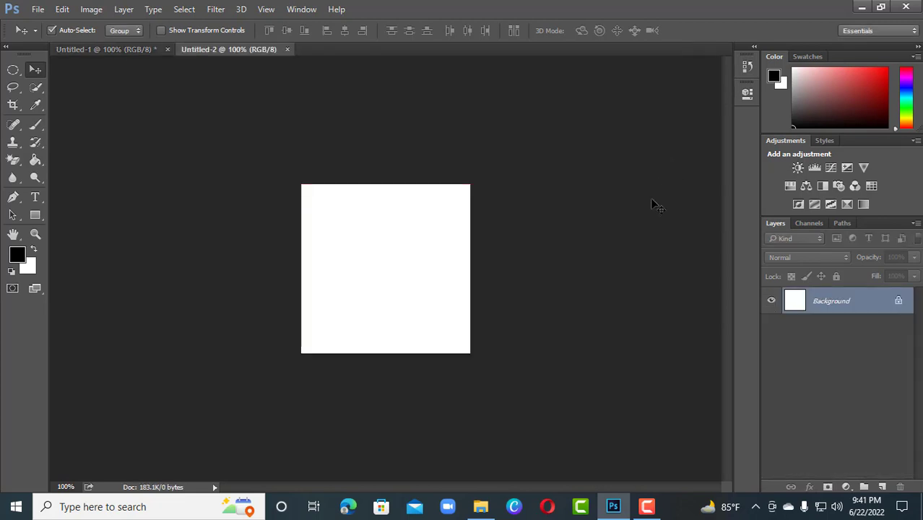
# Step: Add an empty layer above the background in the new Untitled-2 document
pyautogui.click(144, 49)
pyautogui.click(214, 49)
pyautogui.click(881, 488)
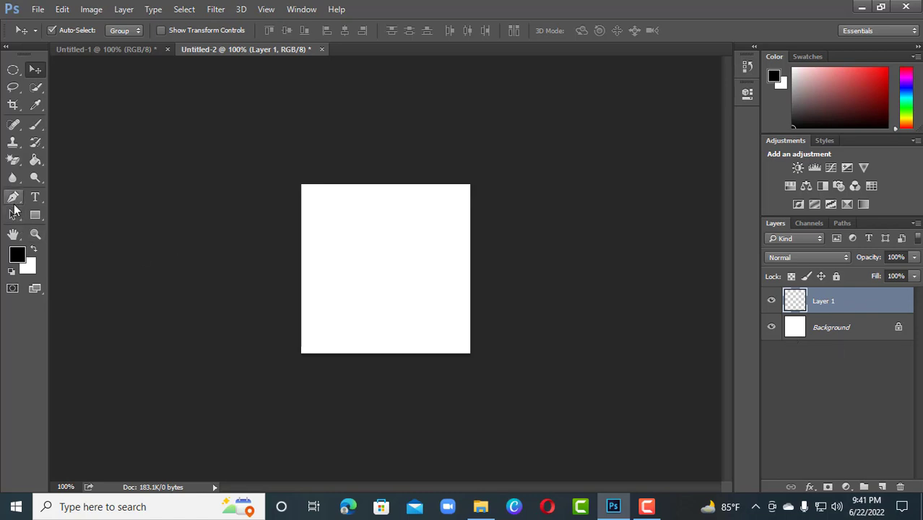
# Step: Set the foreground color to the red cc0033 of the finished banner's background in Untitled-1, restricting the picker to web colors
pyautogui.click(128, 50)
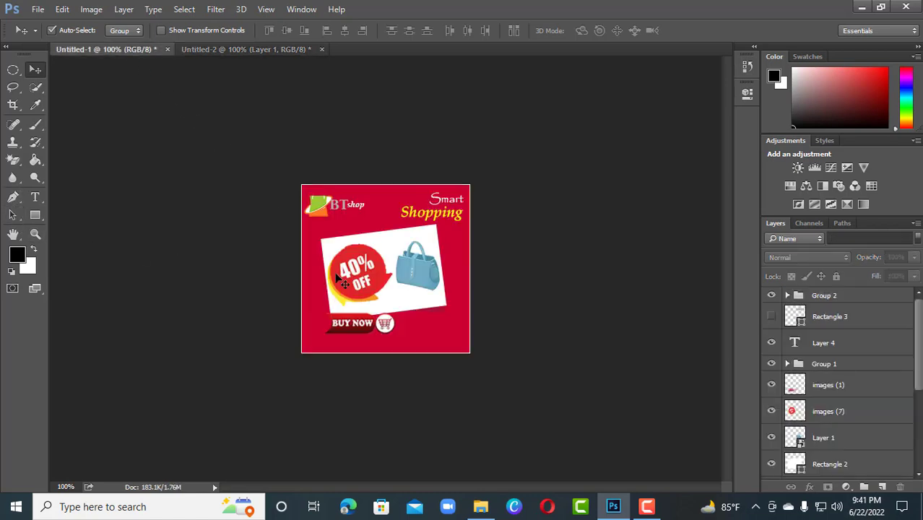
pyautogui.click(460, 284)
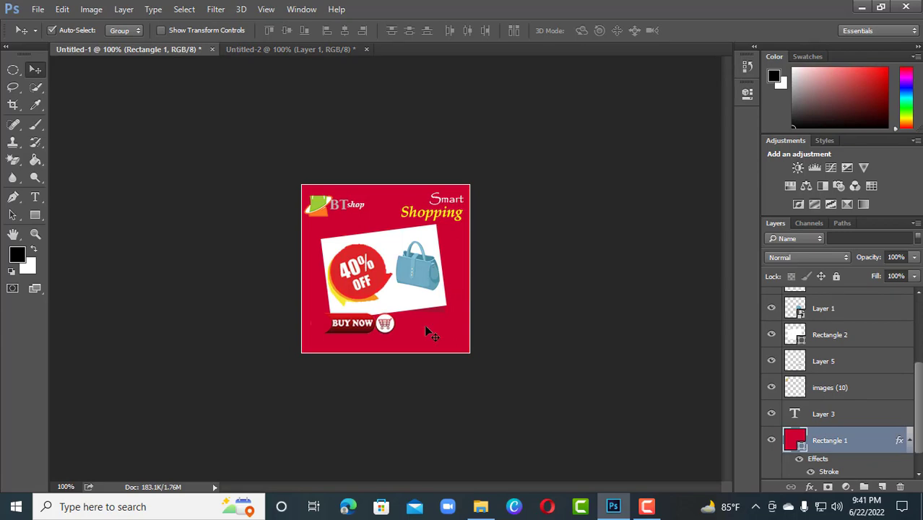
pyautogui.click(18, 256)
pyautogui.moveTo(466, 88); pyautogui.dragTo(625, 165)
pyautogui.click(315, 276)
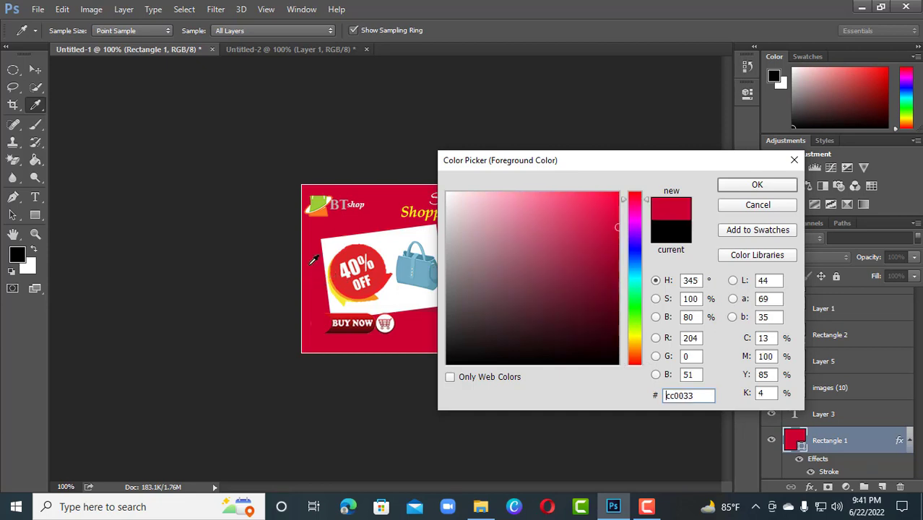
pyautogui.click(614, 212)
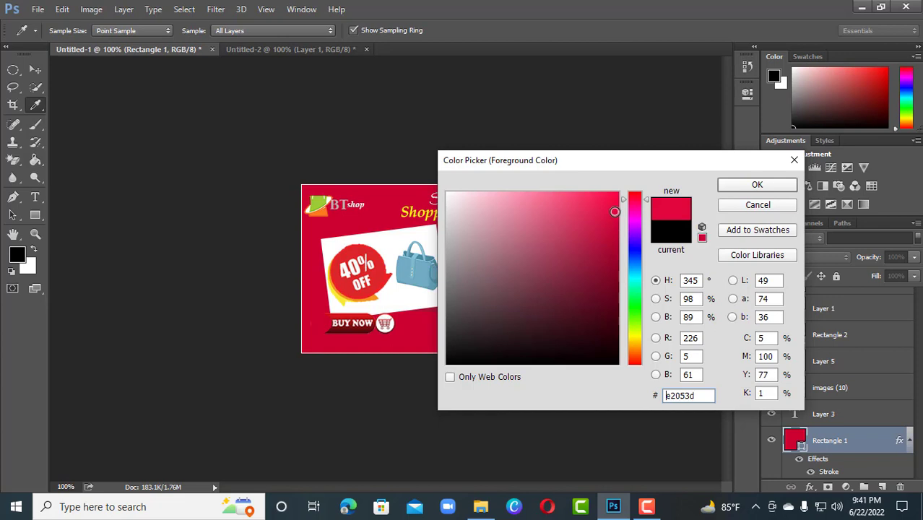
pyautogui.click(450, 377)
pyautogui.click(617, 272)
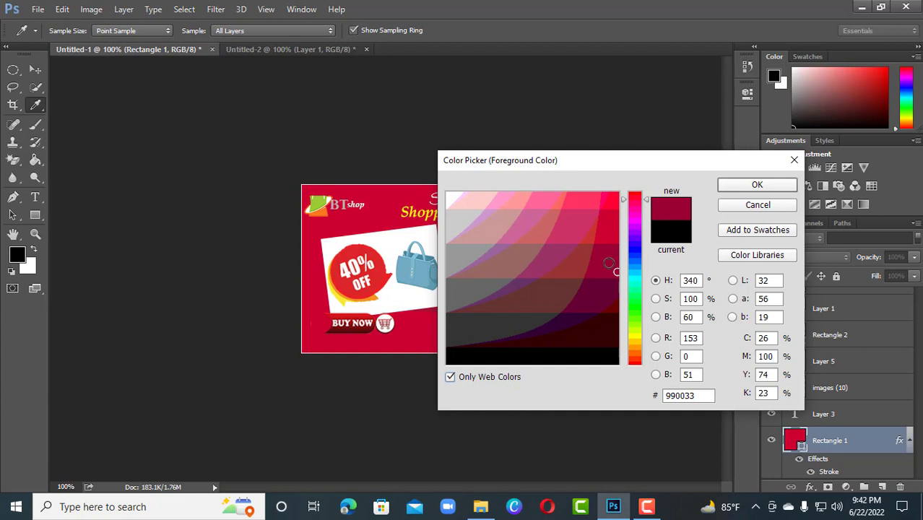
pyautogui.click(613, 238)
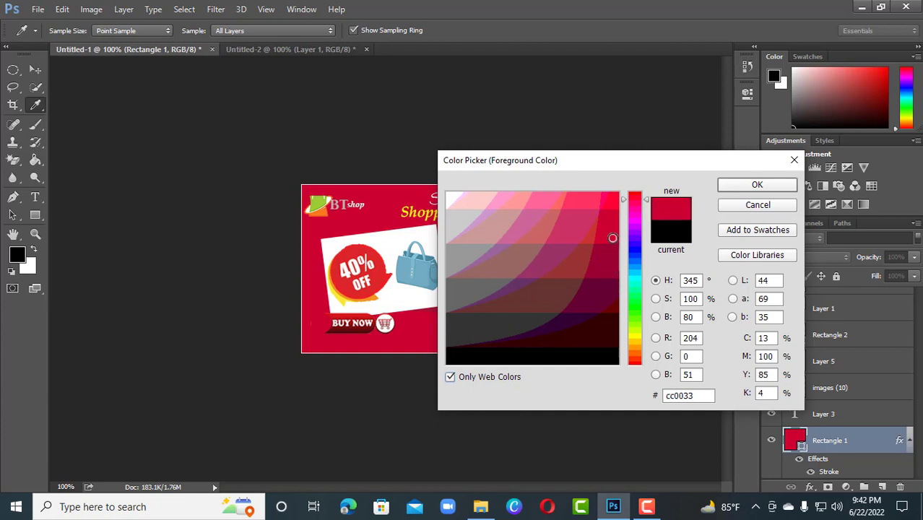
pyautogui.click(751, 187)
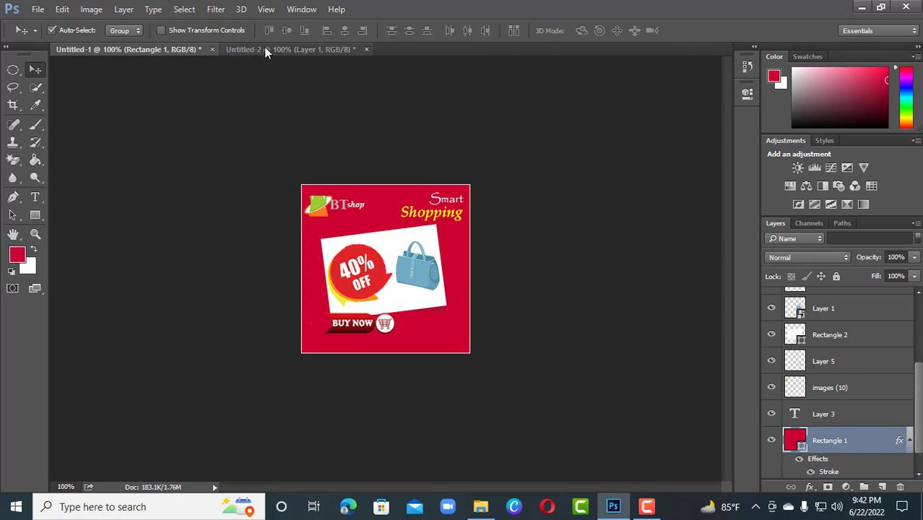
# Step: Fill the empty Layer 1 in Untitled-2 with the red foreground color and compare it with the finished banner
pyautogui.click(296, 50)
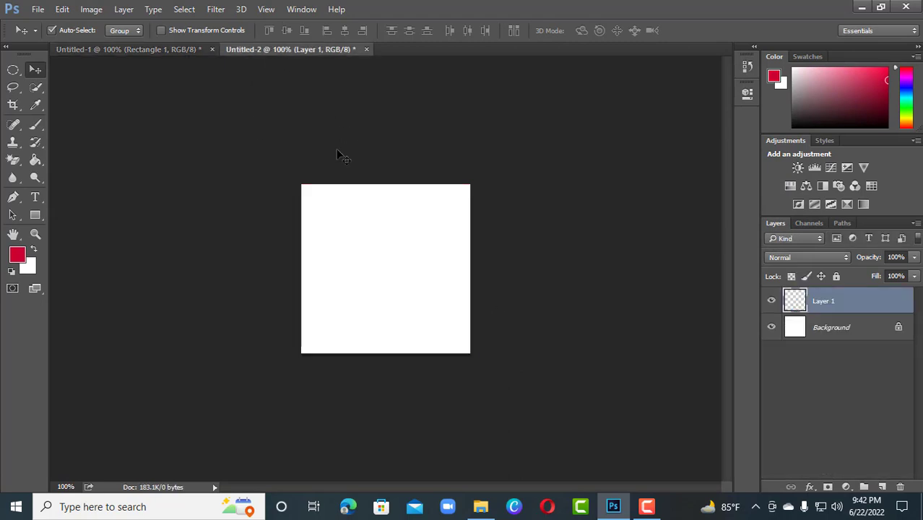
pyautogui.hotkey('ctrl', 'BackSpace')
pyautogui.hotkey('alt', 'BackSpace')
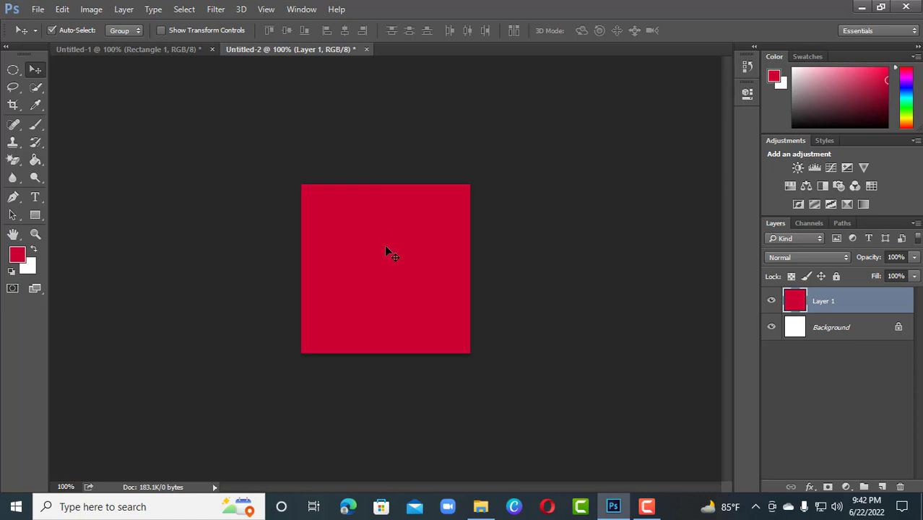
pyautogui.hotkey('ctrl', 'Tab')
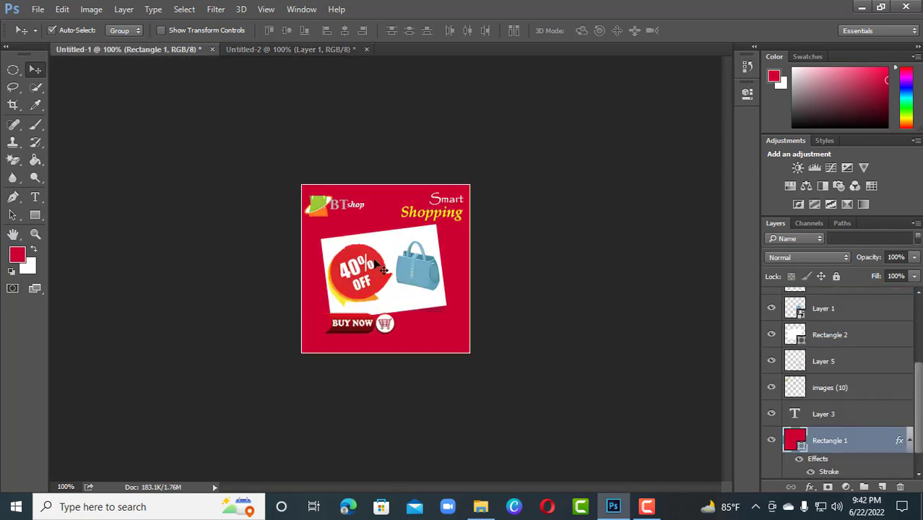
pyautogui.hotkey('ctrl', 'Tab')
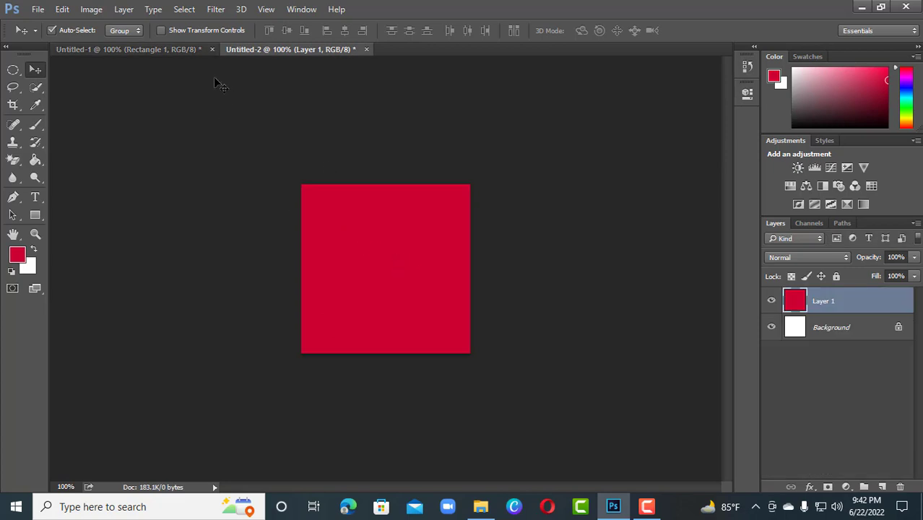
# Step: Add a Stroke layer style to the red layer in Untitled-2 with size 1 px and position Inside
pyautogui.click(173, 49)
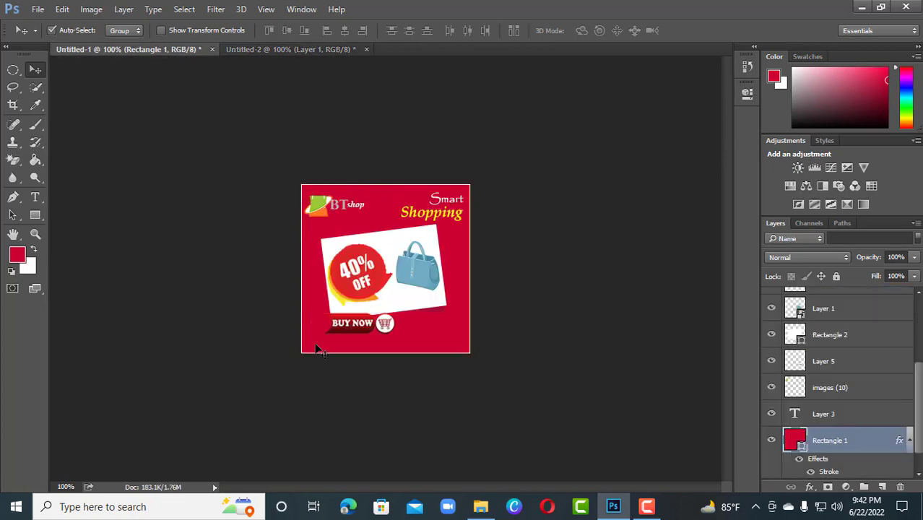
pyautogui.click(274, 49)
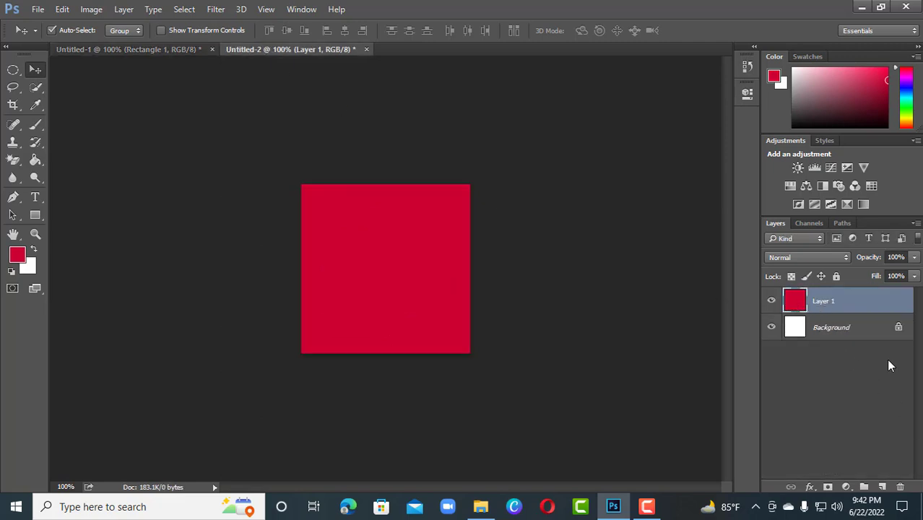
pyautogui.click(810, 489)
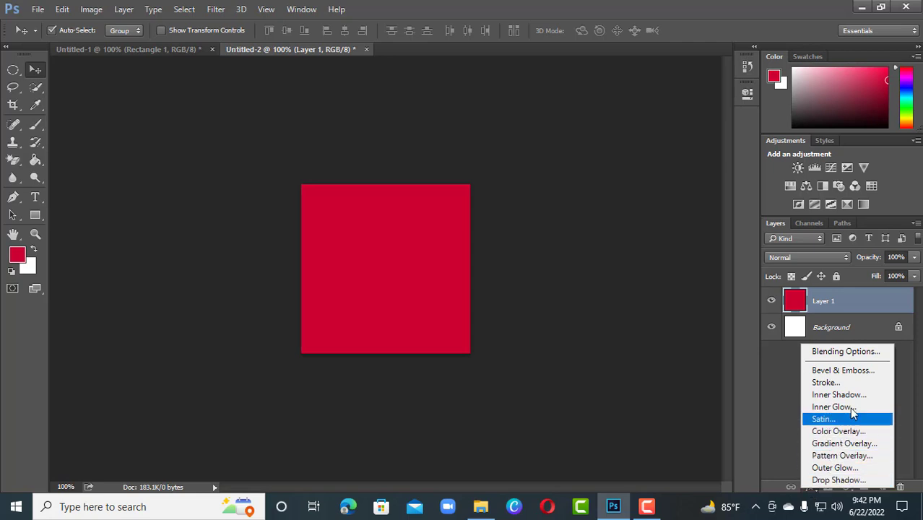
pyautogui.click(854, 382)
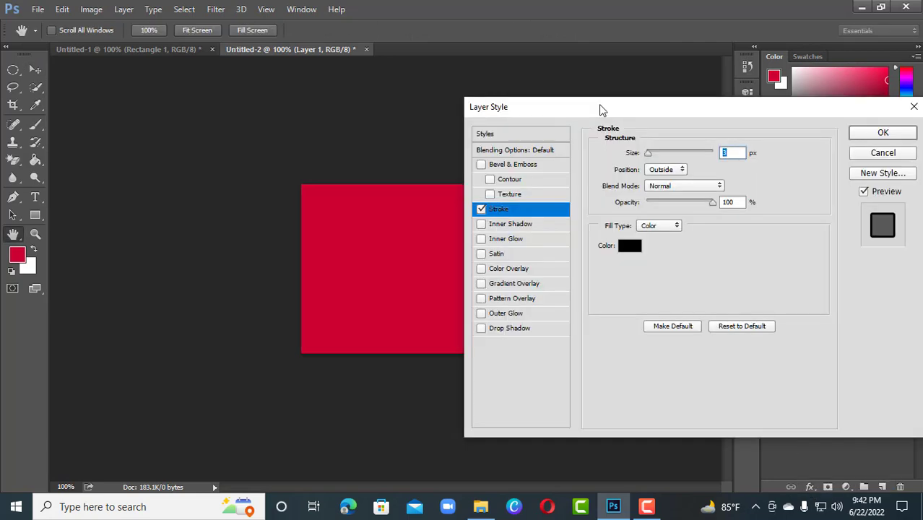
pyautogui.moveTo(599, 102)
pyautogui.mouseDown()
pyautogui.moveTo(624, 92)
pyautogui.moveTo(621, 70)
pyautogui.mouseUp()
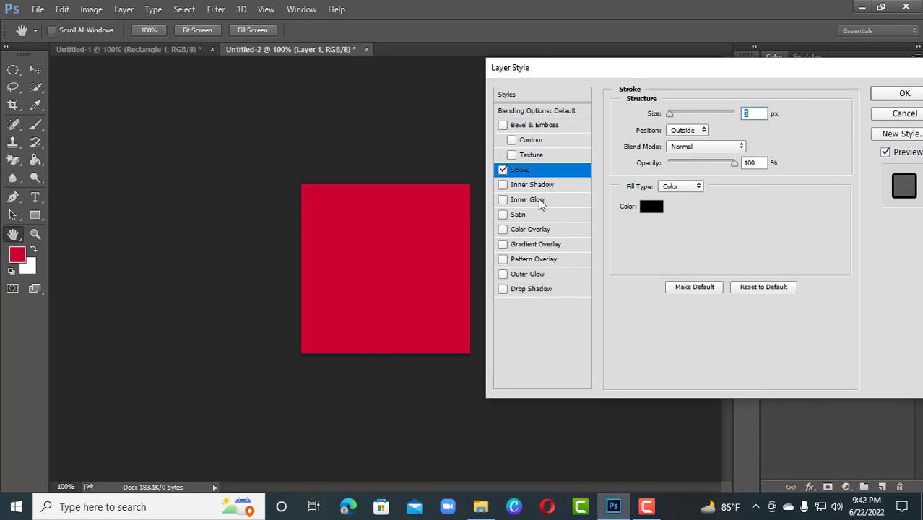
pyautogui.click(503, 169)
pyautogui.click(503, 169)
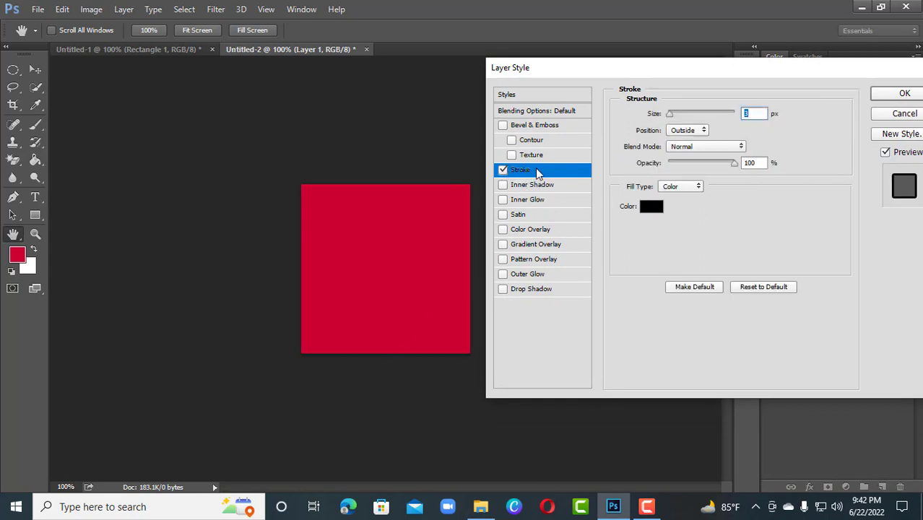
pyautogui.click(747, 114)
pyautogui.write('1')
pyautogui.click(702, 130)
pyautogui.click(693, 150)
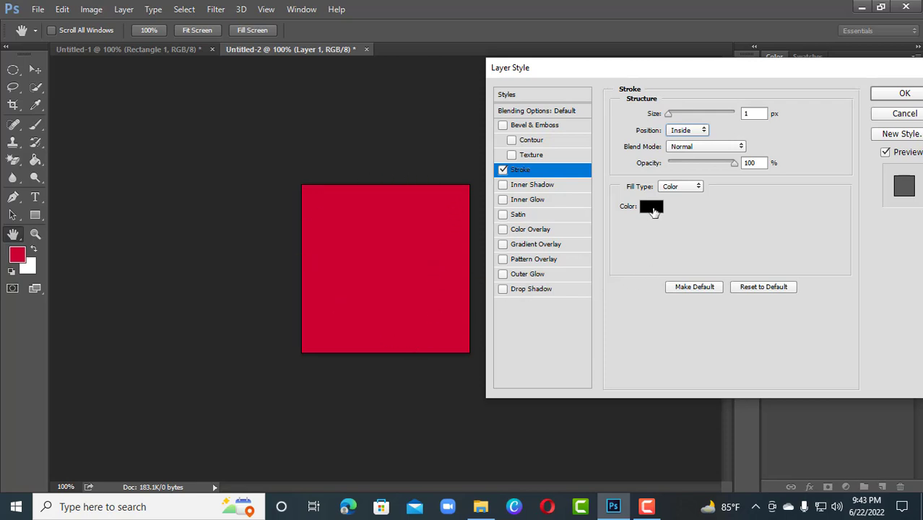
# Step: Set the stroke's color to white (ffffff) and its size to 2 px, and apply the layer style
pyautogui.click(652, 210)
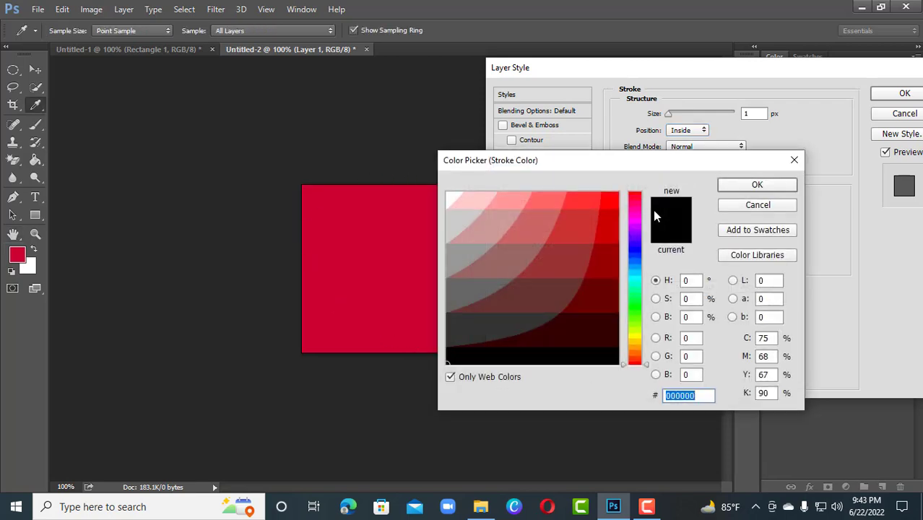
pyautogui.click(450, 195)
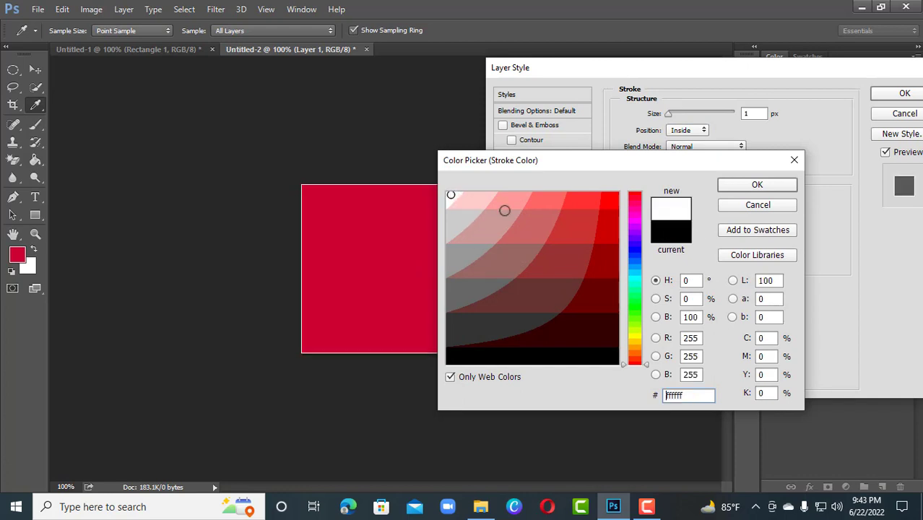
pyautogui.click(763, 190)
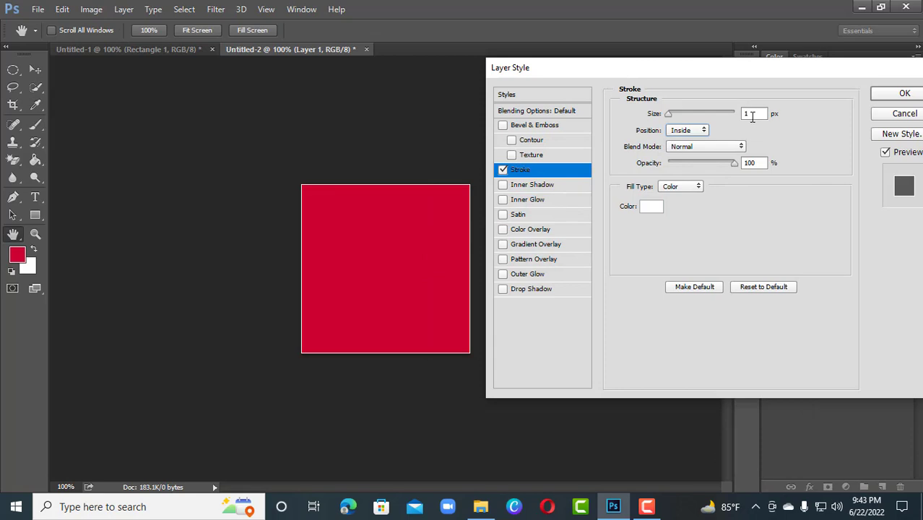
pyautogui.doubleClick(752, 116)
pyautogui.write('2')
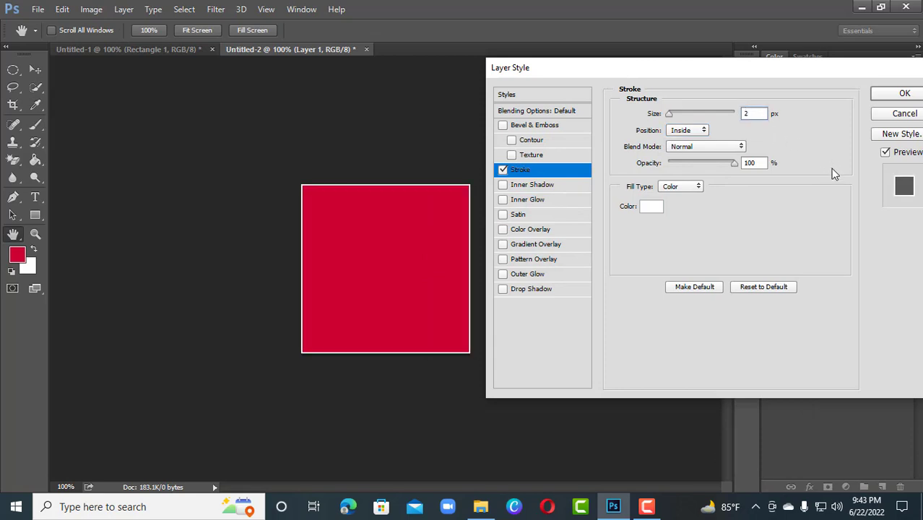
pyautogui.click(905, 96)
# Step: Add a new layer in Untitled-2 and draw a black rectangle shape about 208 × 109 px across the middle of the red square
pyautogui.click(160, 49)
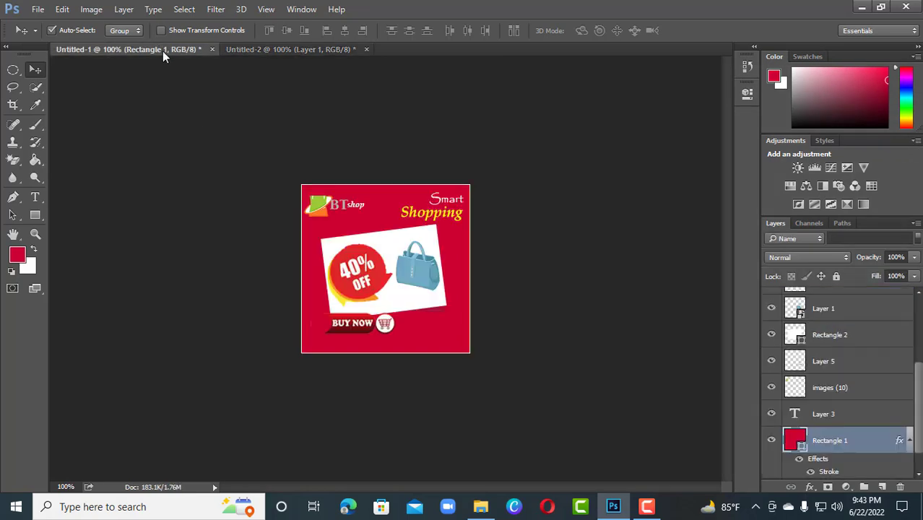
pyautogui.click(317, 48)
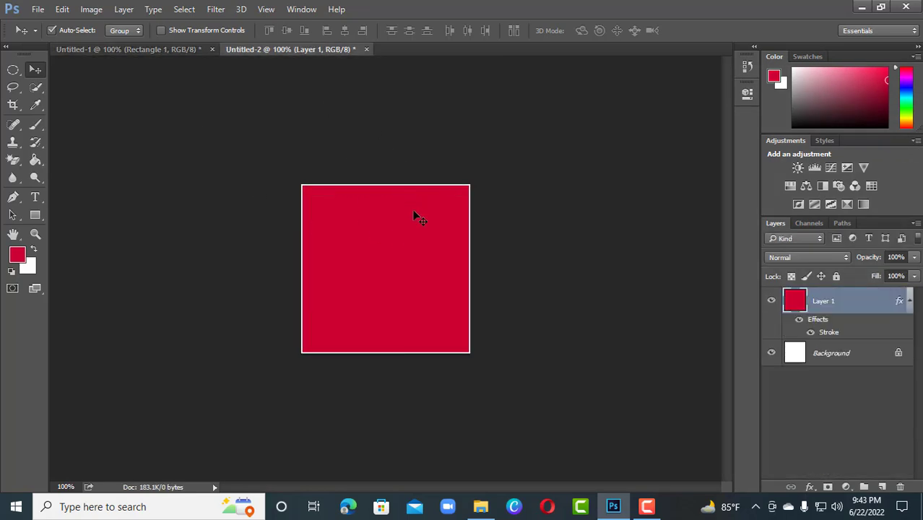
pyautogui.click(882, 487)
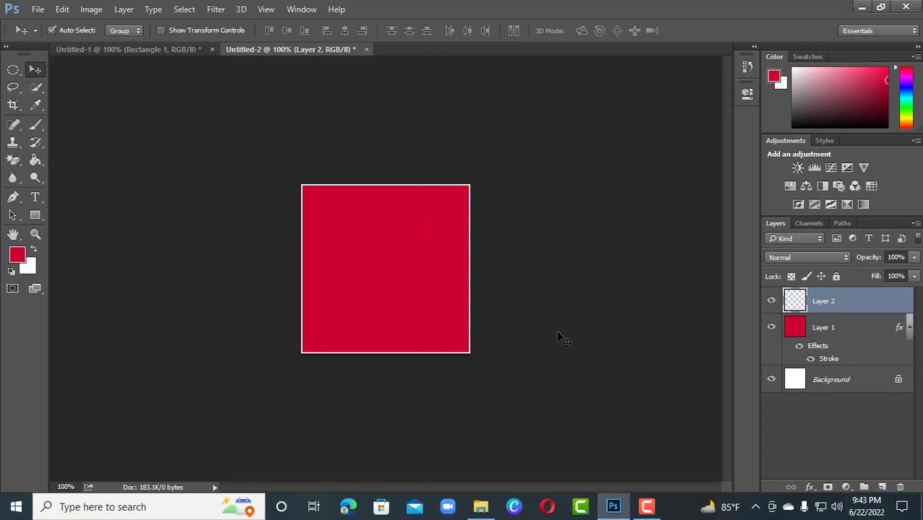
pyautogui.click(34, 214)
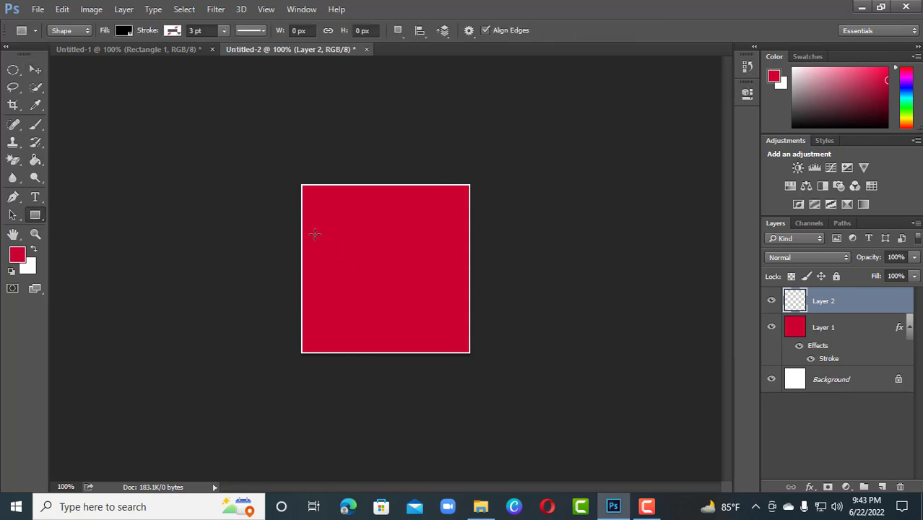
pyautogui.moveTo(314, 233); pyautogui.dragTo(455, 308)
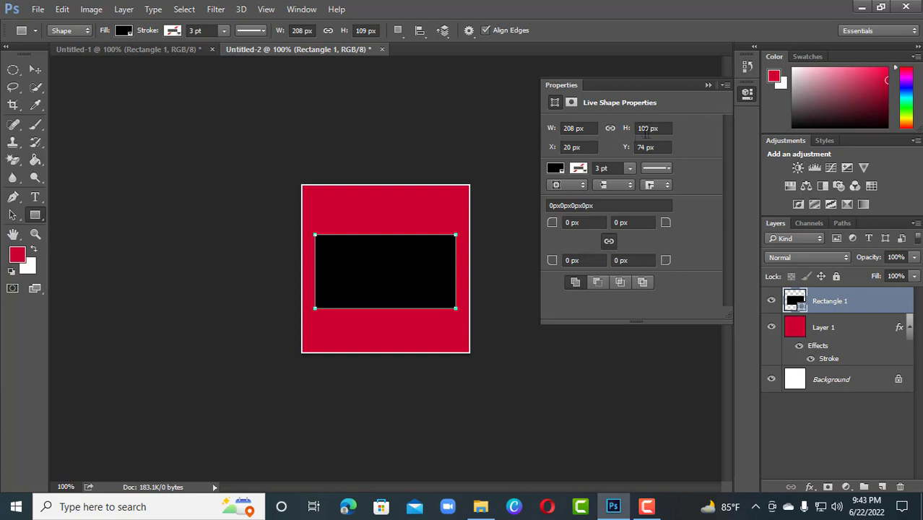
pyautogui.click(707, 86)
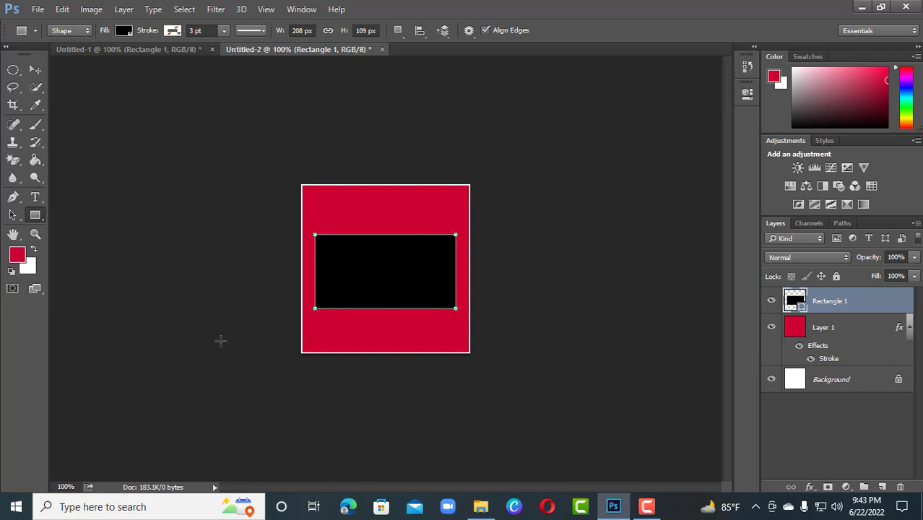
# Step: Fill the central rectangle in Untitled-2 with white and scale it to about 92% width and 98% height
pyautogui.hotkey('ctrl', 'BackSpace')
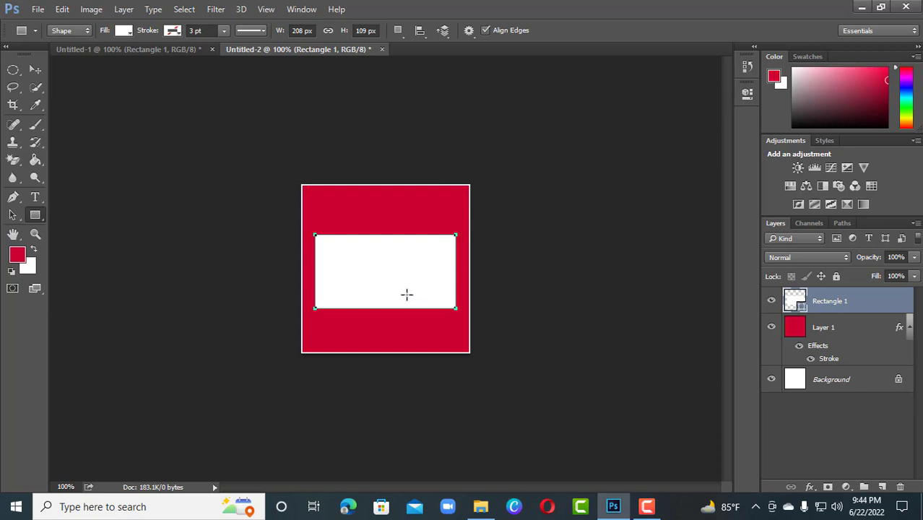
pyautogui.hotkey('ctrl', 't')
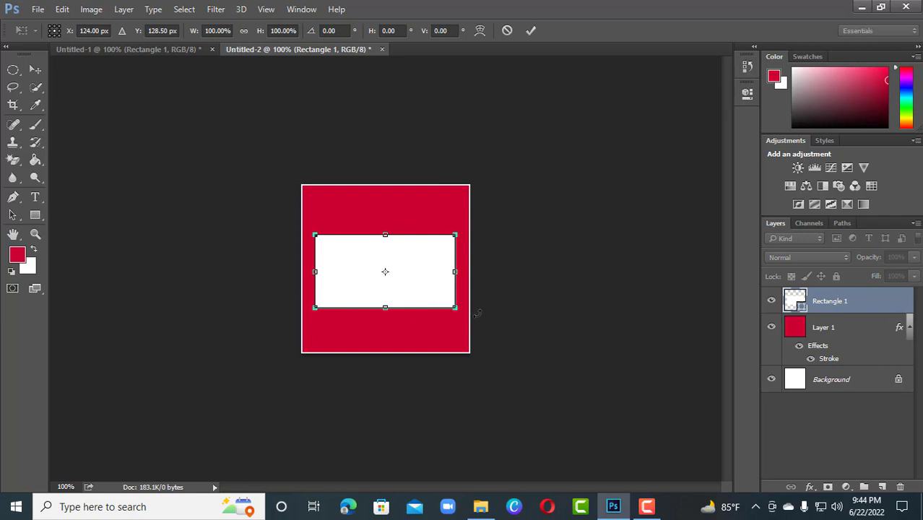
pyautogui.moveTo(455, 235); pyautogui.dragTo(448, 236)
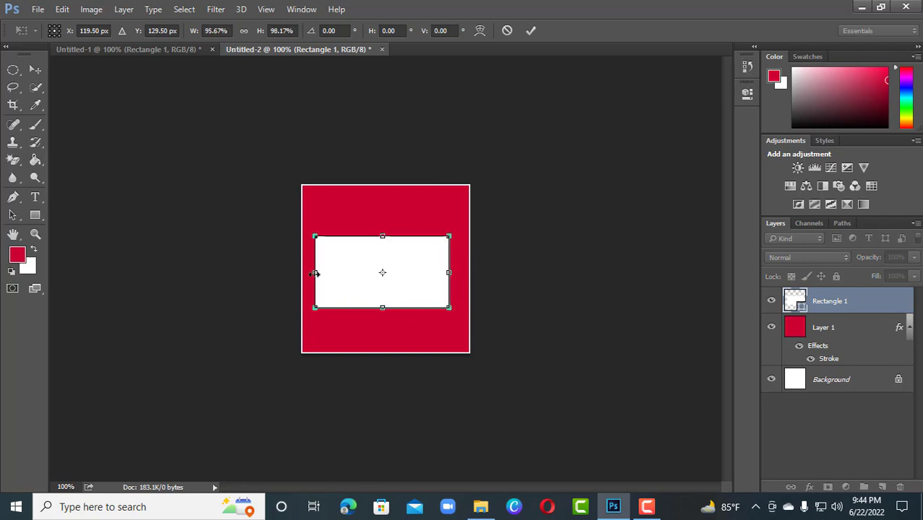
pyautogui.moveTo(317, 273); pyautogui.dragTo(322, 273)
# Step: Rotate the white rectangle to about -12.76°, reposition it near the middle of the red square, and apply the transform as a regular path
pyautogui.moveTo(455, 254); pyautogui.dragTo(454, 236)
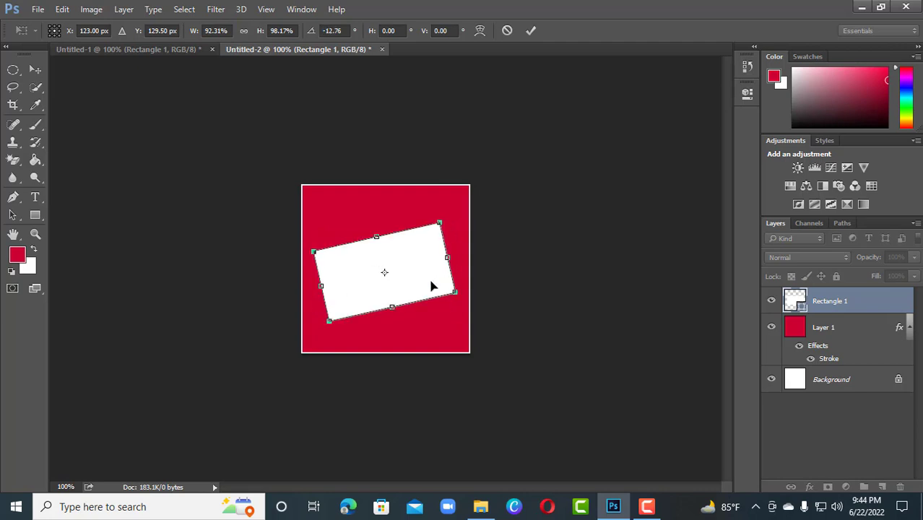
pyautogui.moveTo(429, 287); pyautogui.dragTo(426, 296)
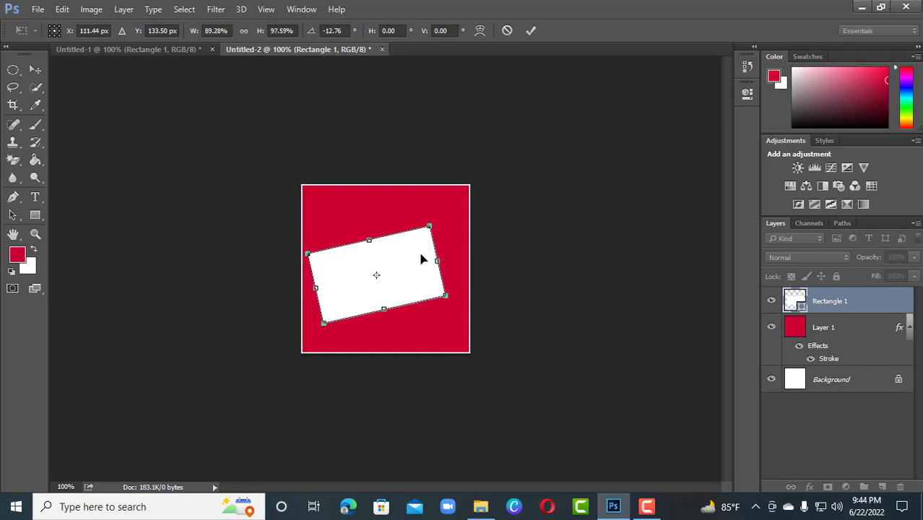
pyautogui.moveTo(420, 255); pyautogui.dragTo(430, 256)
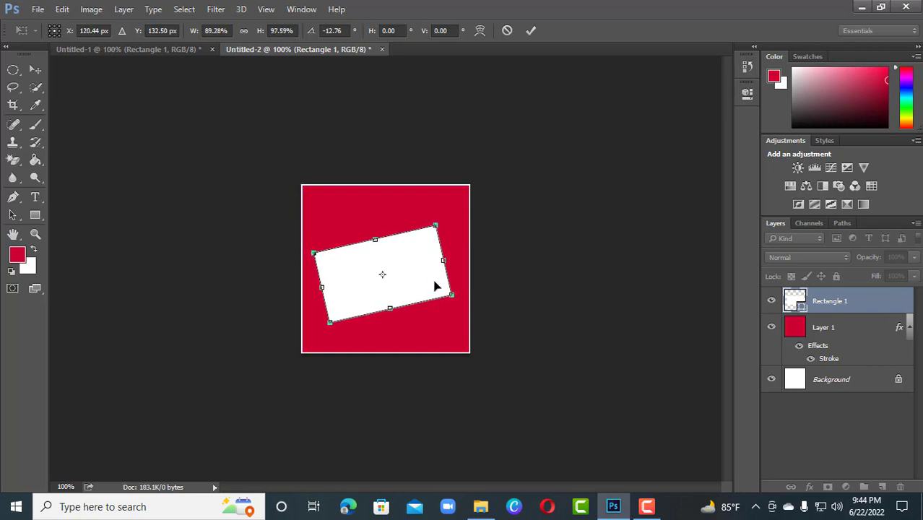
pyautogui.press('Return')
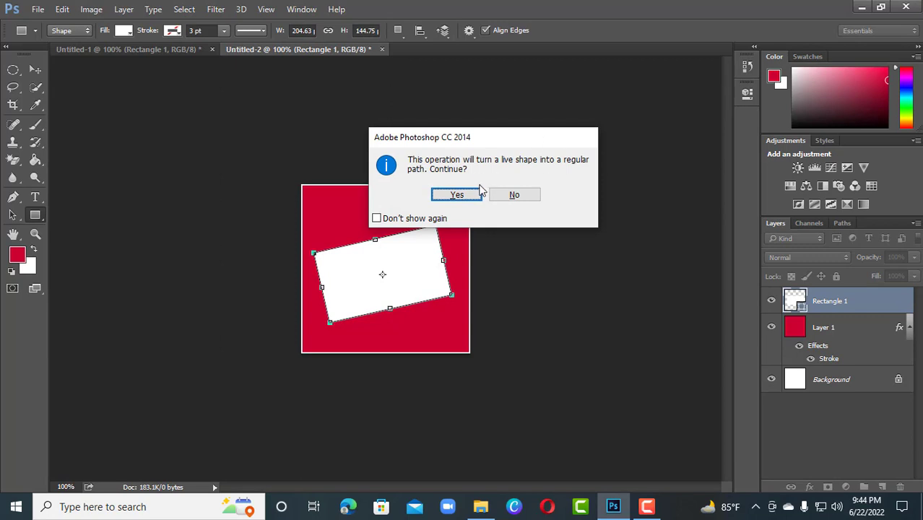
pyautogui.click(477, 195)
pyautogui.press('v')
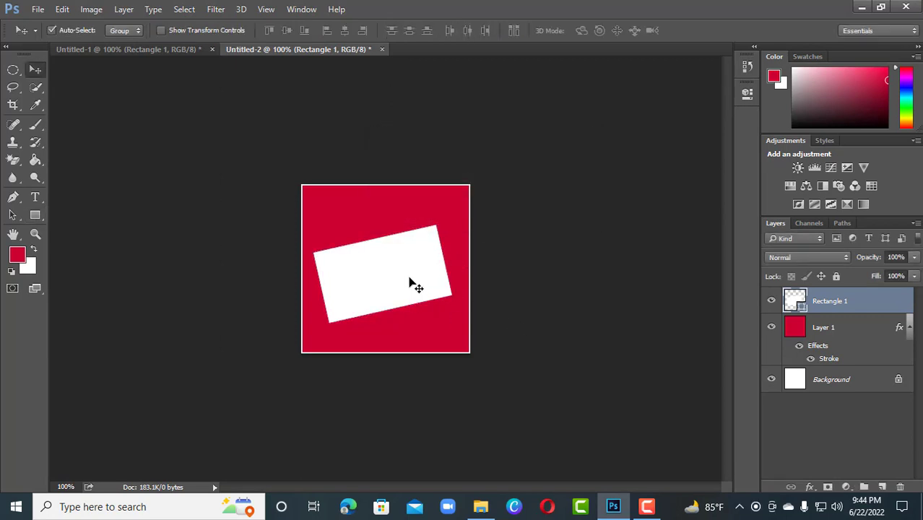
# Step: Hide and show the Rectangle 1 layer to check the tilted white shape against the red background
pyautogui.click(447, 204)
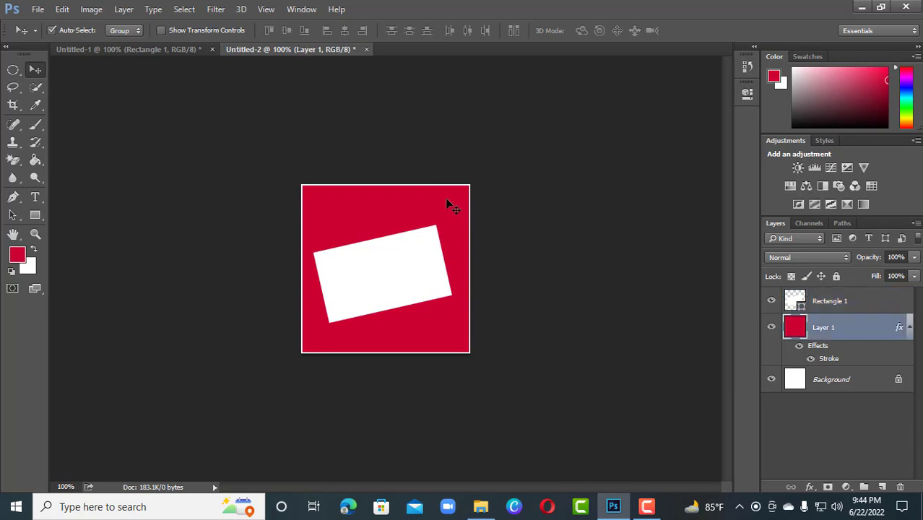
pyautogui.click(772, 301)
pyautogui.click(772, 301)
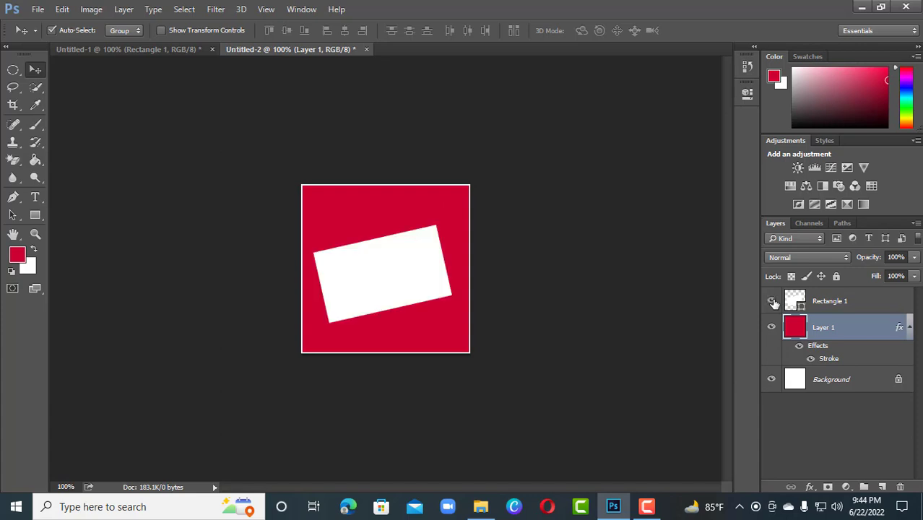
pyautogui.click(834, 311)
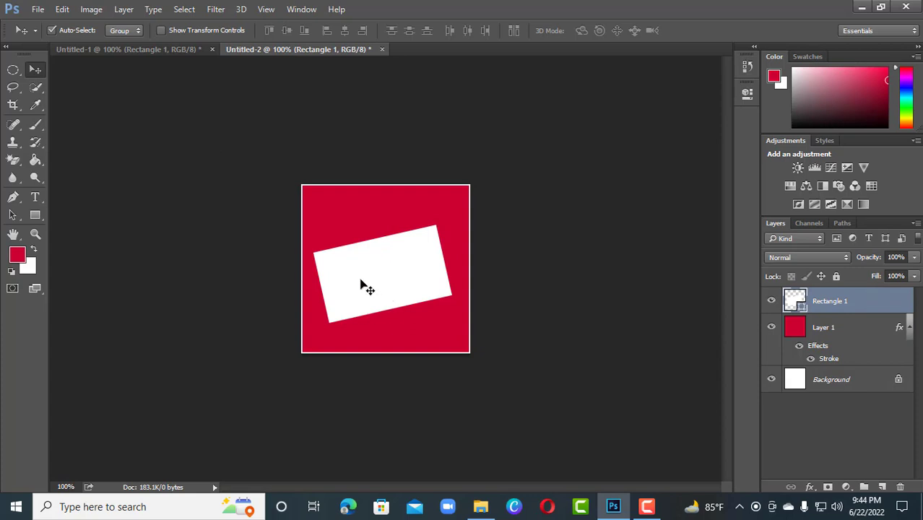
# Step: Copy the 40% OFF badge from Untitled-1 into Untitled-2 and place it on the left part of the white rectangle
pyautogui.click(175, 50)
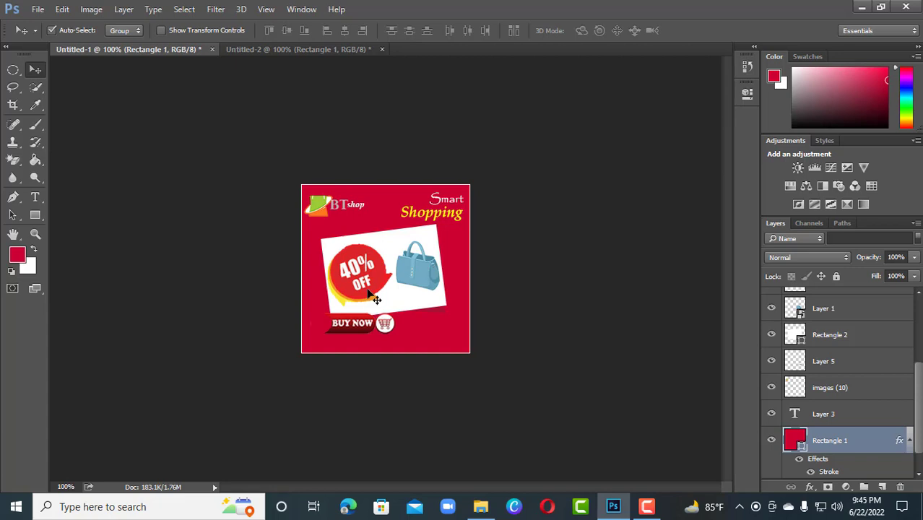
pyautogui.moveTo(359, 269)
pyautogui.mouseDown()
pyautogui.moveTo(341, 233)
pyautogui.moveTo(309, 49)
pyautogui.moveTo(355, 291)
pyautogui.moveTo(353, 273)
pyautogui.moveTo(356, 280)
pyautogui.mouseUp()
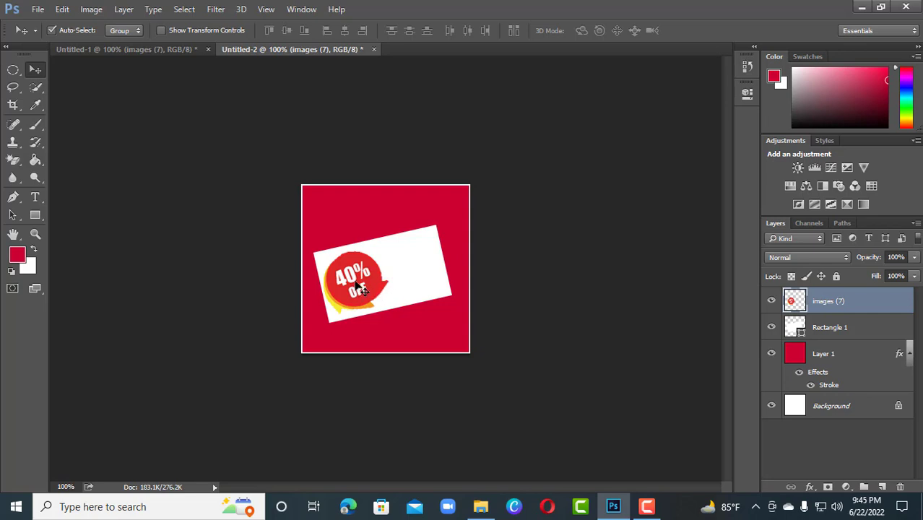
# Step: Copy the blue handbag from Untitled-1 into Untitled-2, place it beside the 40% OFF badge, and check its layer's visibility
pyautogui.click(182, 47)
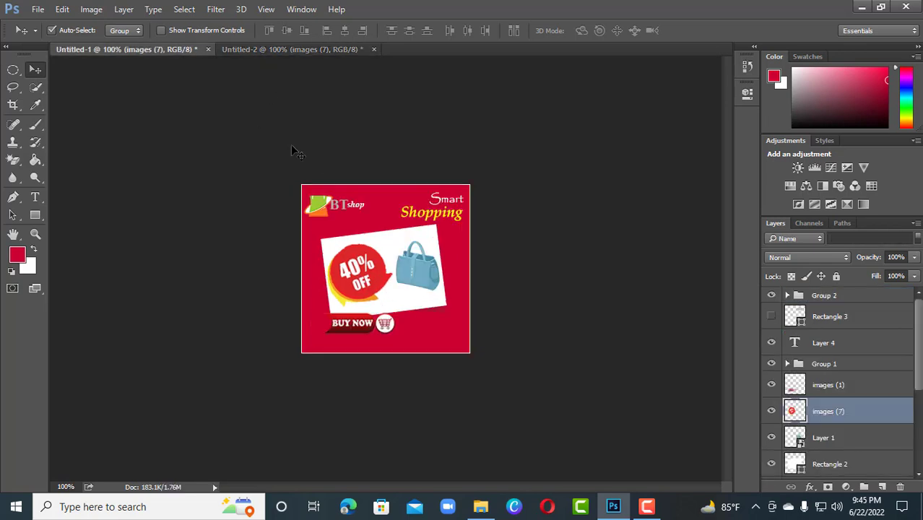
pyautogui.moveTo(417, 272)
pyautogui.mouseDown()
pyautogui.moveTo(422, 249)
pyautogui.moveTo(430, 253)
pyautogui.moveTo(419, 272)
pyautogui.mouseUp()
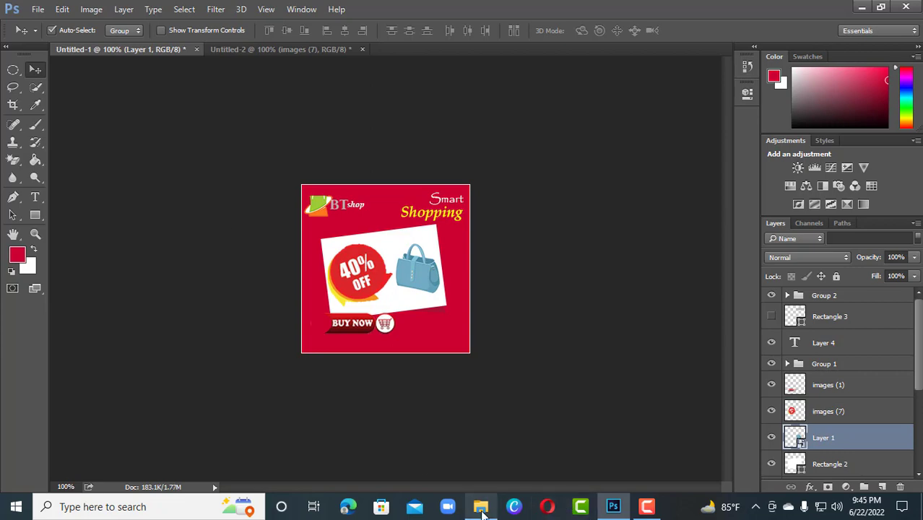
pyautogui.click(480, 506)
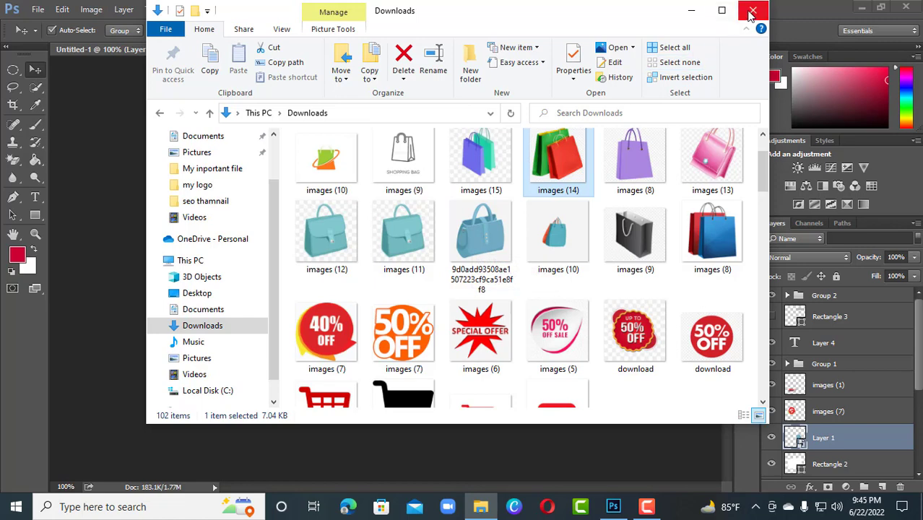
pyautogui.click(693, 10)
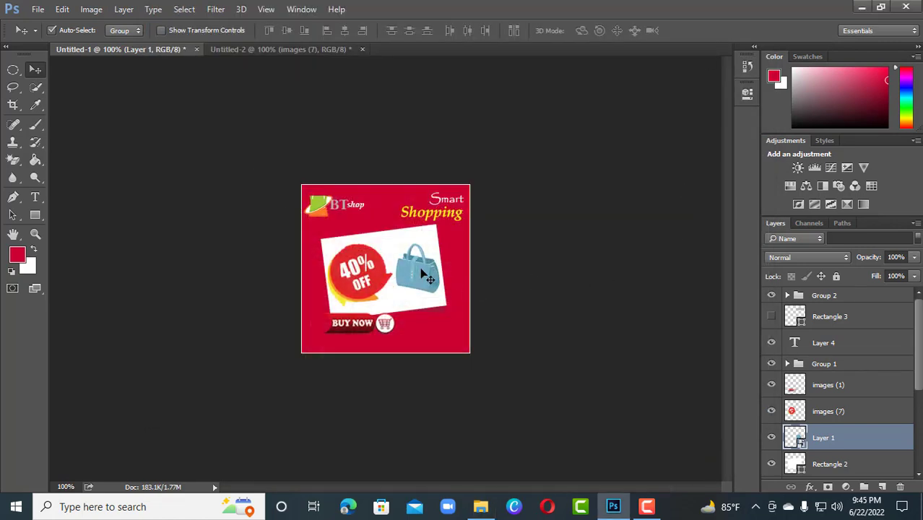
pyautogui.moveTo(426, 276); pyautogui.dragTo(460, 280)
pyautogui.hotkey('ctrl', '+')
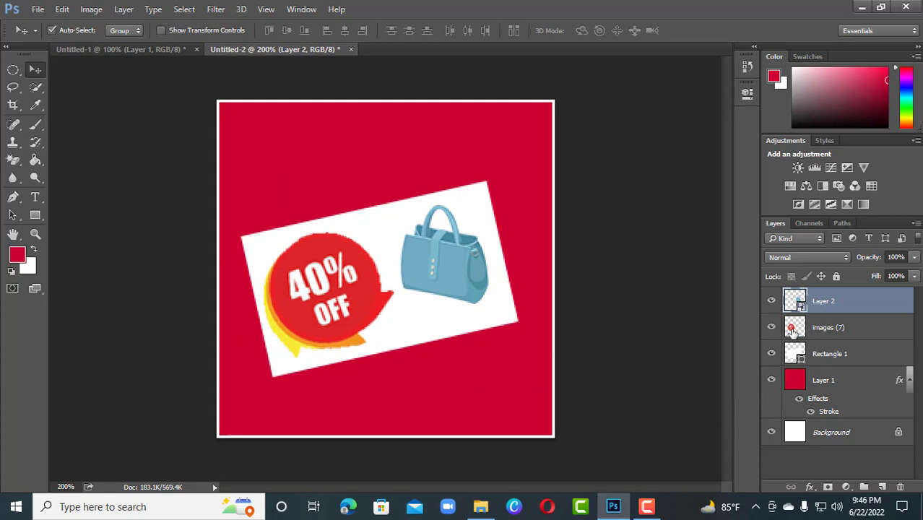
pyautogui.click(771, 301)
pyautogui.click(771, 300)
# Step: Copy the BUY NOW button from Untitled-1 into Untitled-2 and position it just below the 40% OFF badge
pyautogui.click(152, 50)
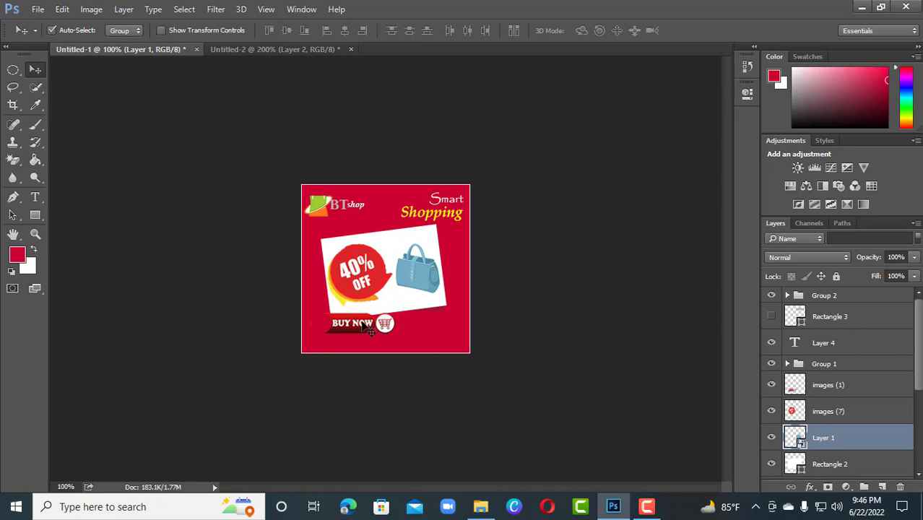
pyautogui.moveTo(366, 326); pyautogui.dragTo(319, 122)
pyautogui.moveTo(402, 394); pyautogui.dragTo(333, 388)
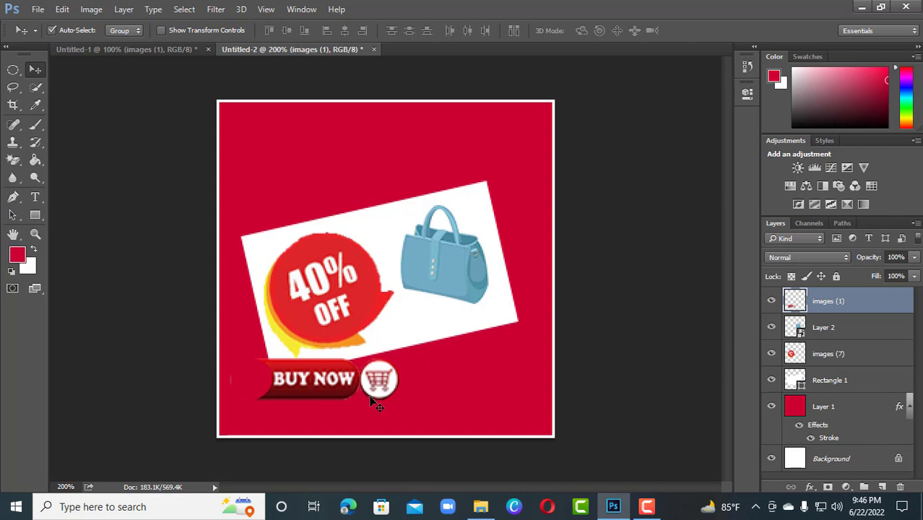
pyautogui.click(353, 317)
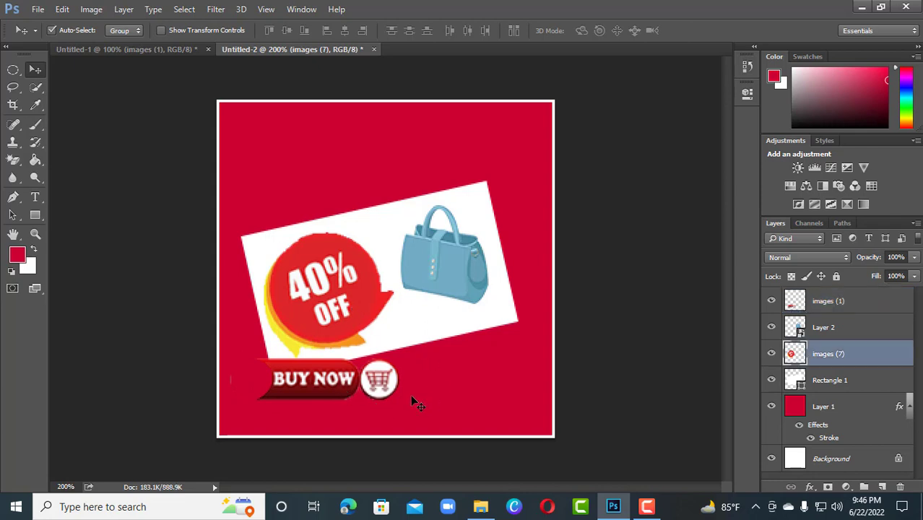
# Step: Copy the shopping-bag logo and the BT shop text from Untitled-1 into the upper-left corner of the Untitled-2 banner
pyautogui.click(129, 50)
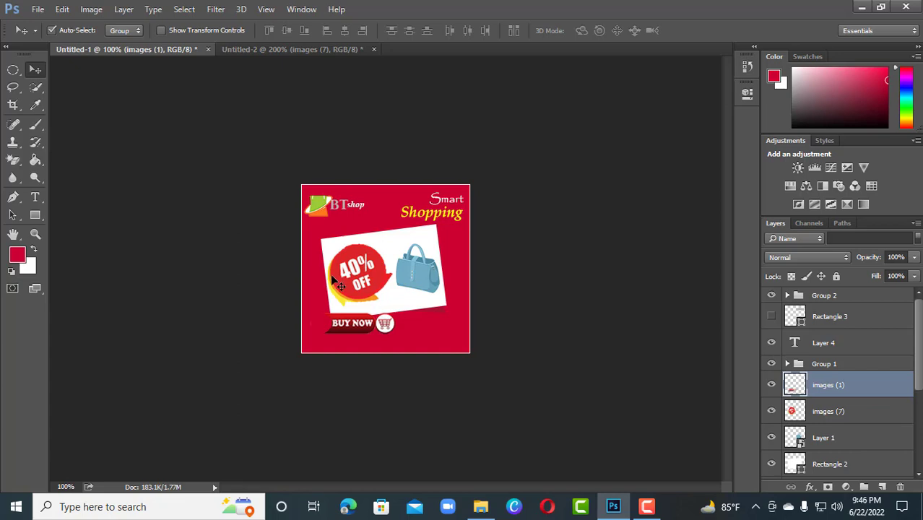
pyautogui.click(343, 206)
pyautogui.moveTo(330, 205); pyautogui.dragTo(268, 232)
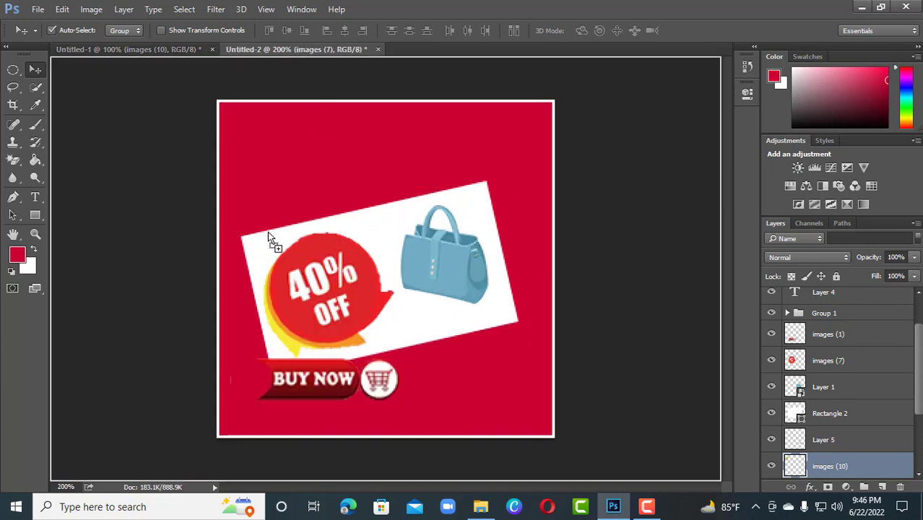
pyautogui.moveTo(261, 174); pyautogui.dragTo(256, 148)
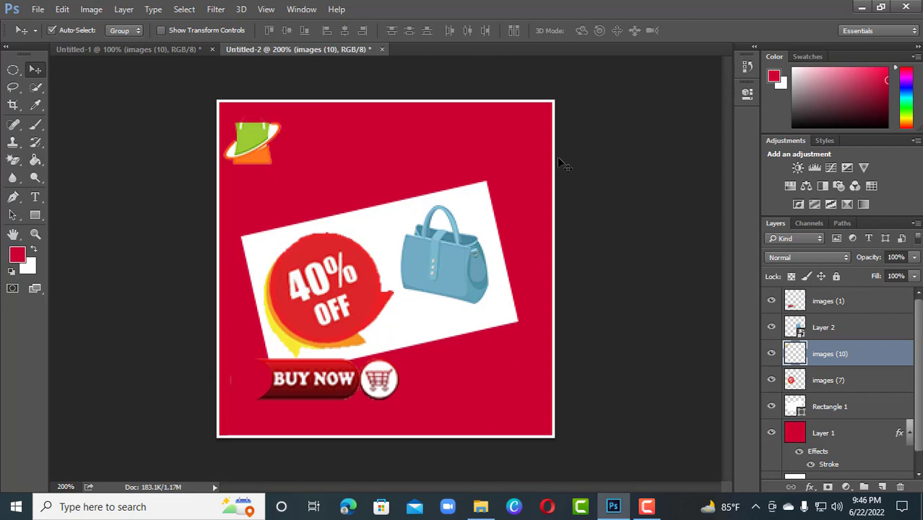
pyautogui.click(188, 51)
pyautogui.moveTo(340, 207); pyautogui.dragTo(315, 154)
# Step: Copy the Smart Shopping heading group from Untitled-1 into the upper-right corner of the Untitled-2 banner and deselect it
pyautogui.click(176, 50)
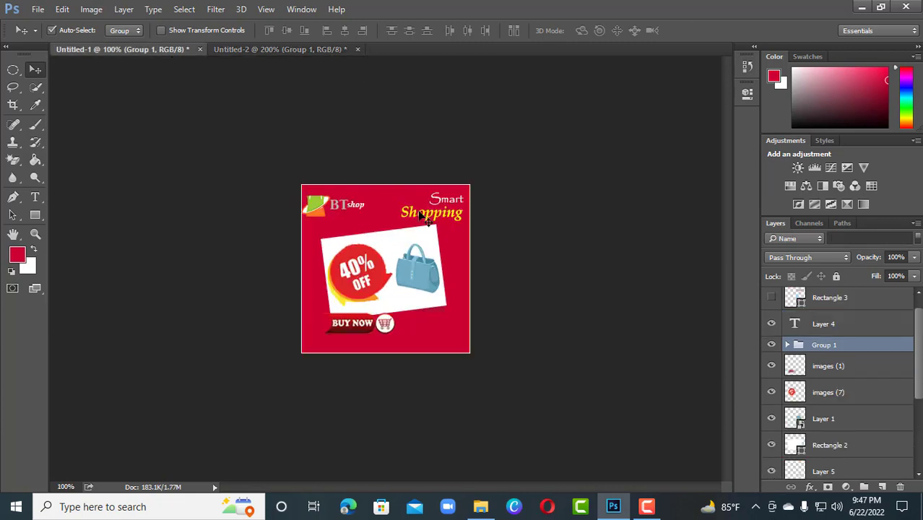
pyautogui.moveTo(423, 214); pyautogui.dragTo(468, 153)
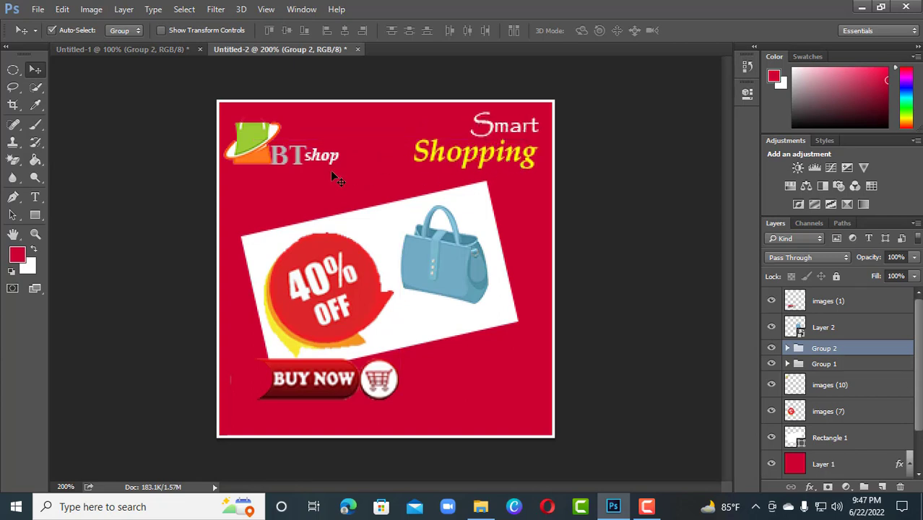
pyautogui.hotkey('ctrl', '-')
pyautogui.click(528, 228)
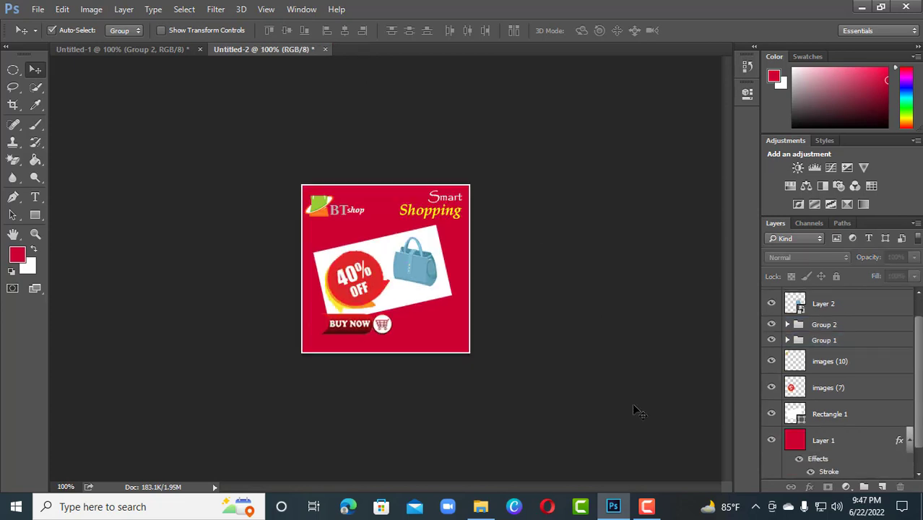
# Step: Expand Group 2 in Untitled-2 and examine the Smart text layer by toggling its visibility and viewing its type settings
pyautogui.click(449, 215)
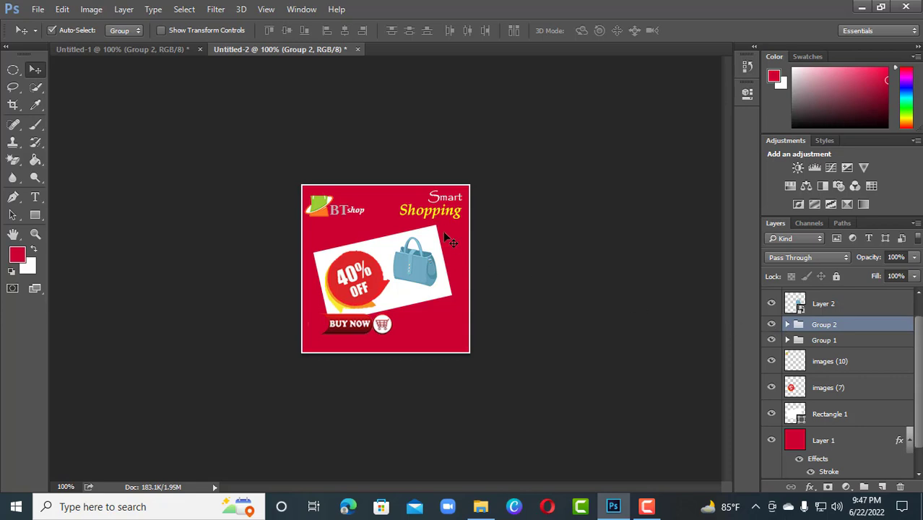
pyautogui.click(788, 326)
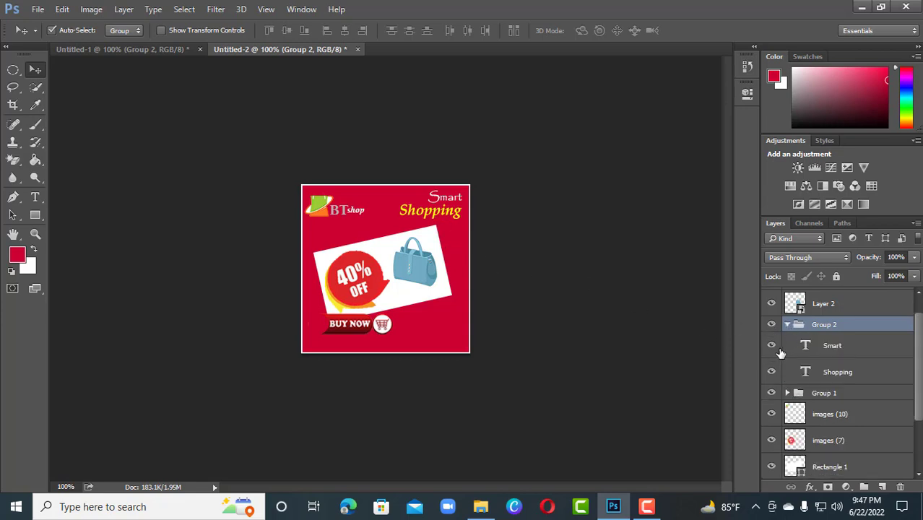
pyautogui.click(772, 346)
pyautogui.click(772, 346)
pyautogui.click(772, 346)
pyautogui.click(34, 199)
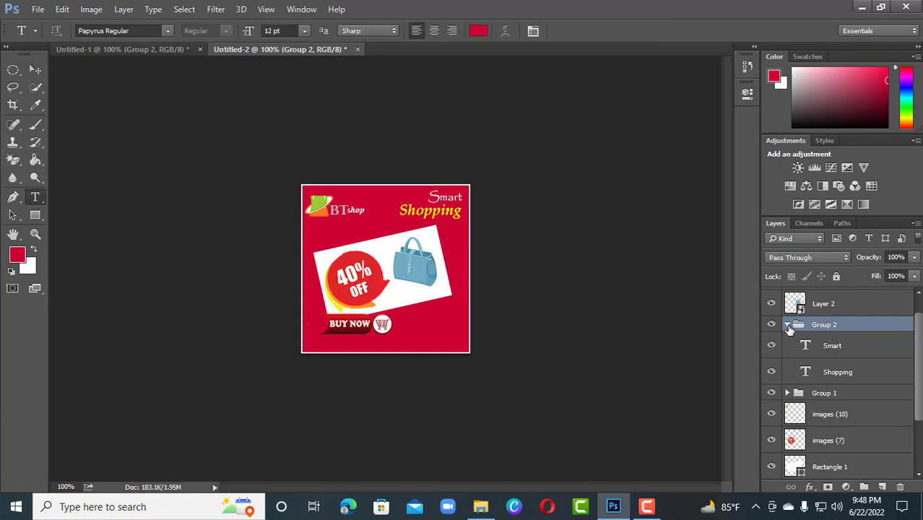
pyautogui.click(810, 352)
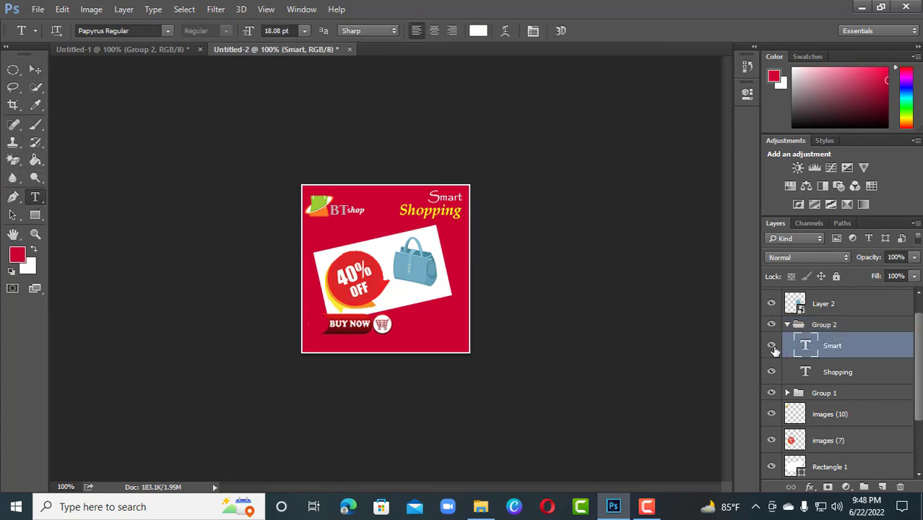
pyautogui.click(771, 346)
pyautogui.click(771, 346)
# Step: Try center and right alignment on the Smart text, and return it to left alignment
pyautogui.click(435, 34)
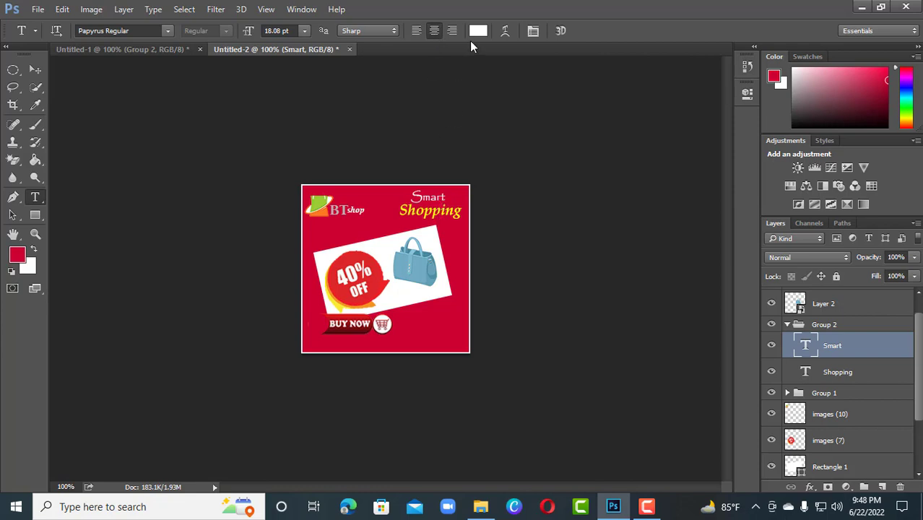
pyautogui.click(449, 34)
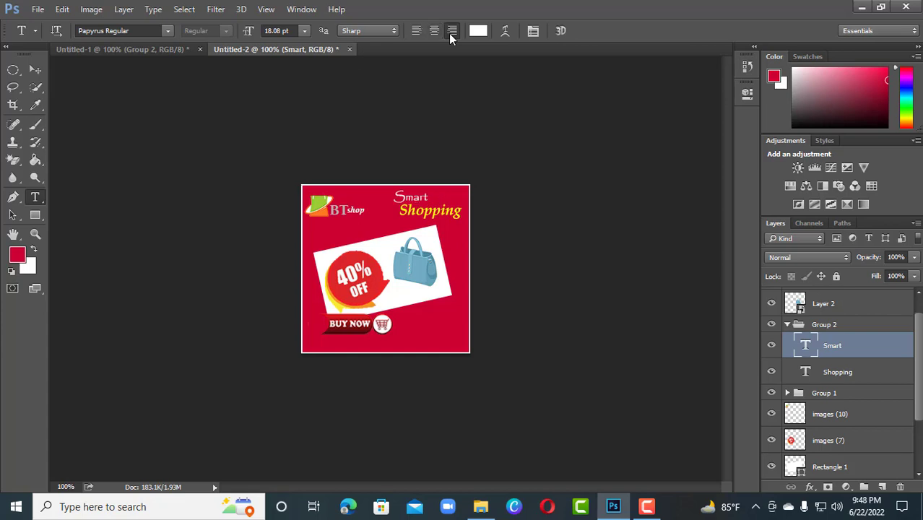
pyautogui.click(419, 30)
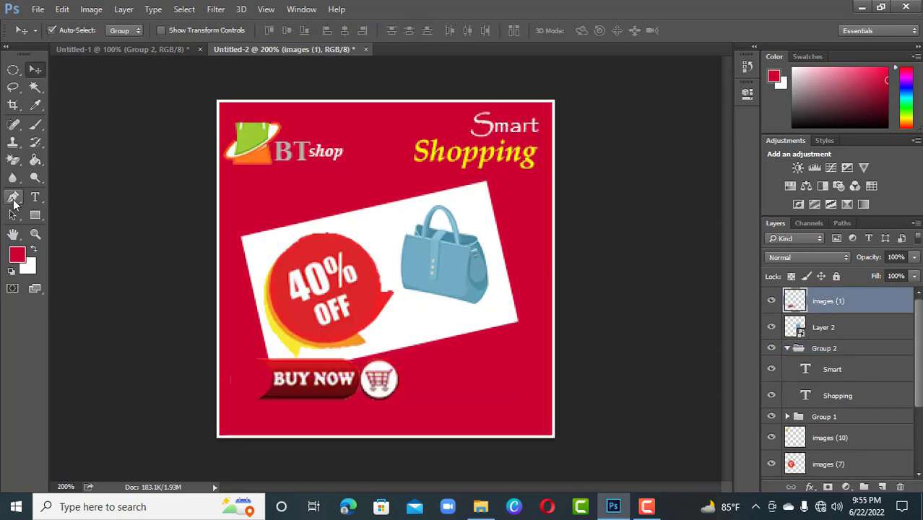
# Step: Set up the Pen tool in Shape mode with no fill and a white stroke
pyautogui.click(13, 200)
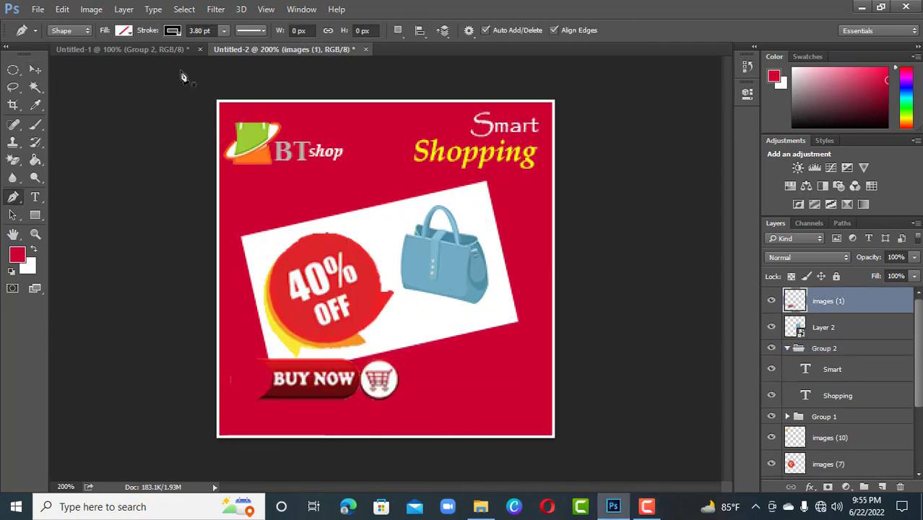
pyautogui.click(126, 32)
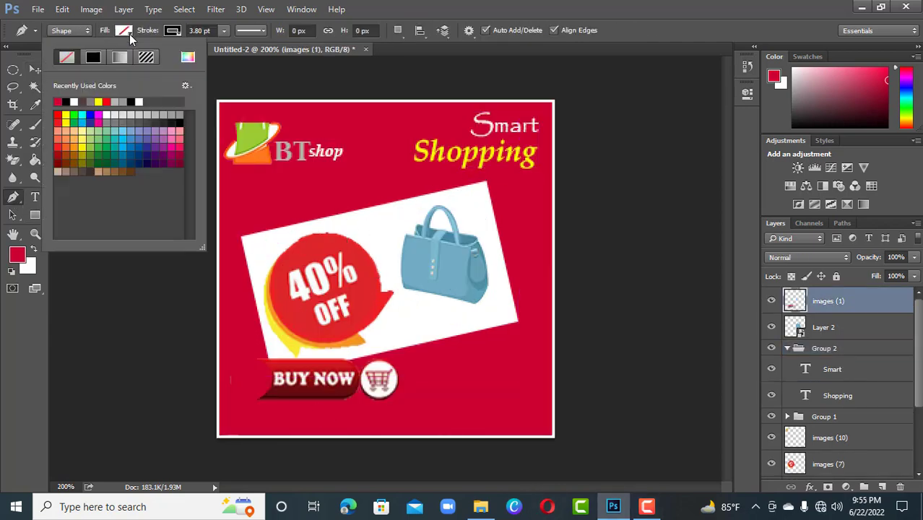
pyautogui.click(75, 101)
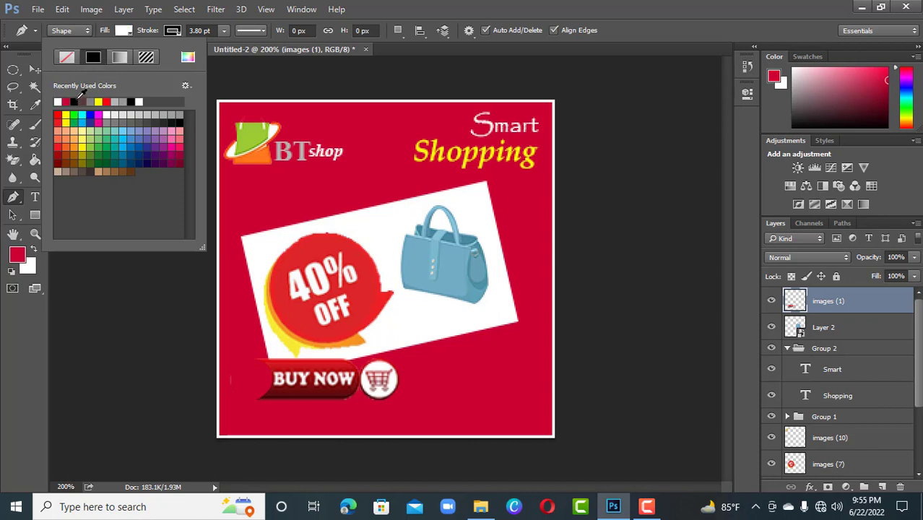
pyautogui.click(223, 33)
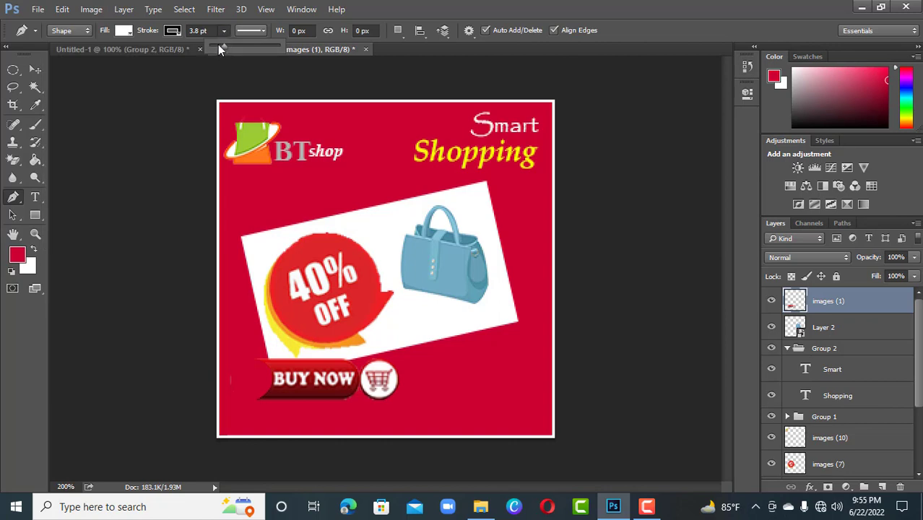
pyautogui.click(179, 32)
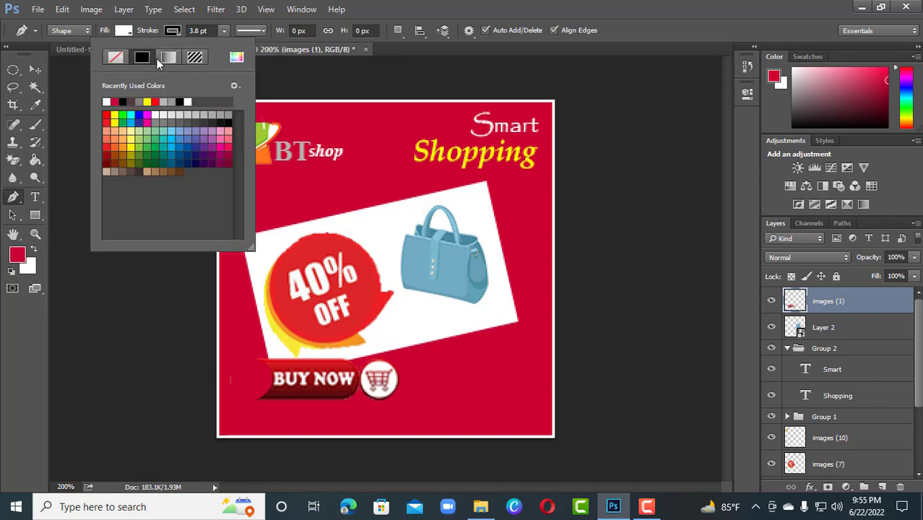
pyautogui.click(107, 103)
pyautogui.click(128, 30)
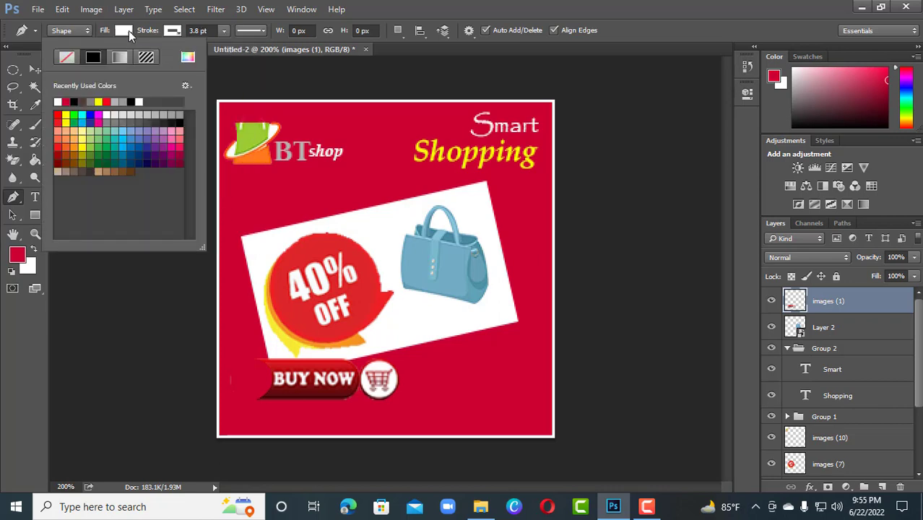
pyautogui.click(67, 61)
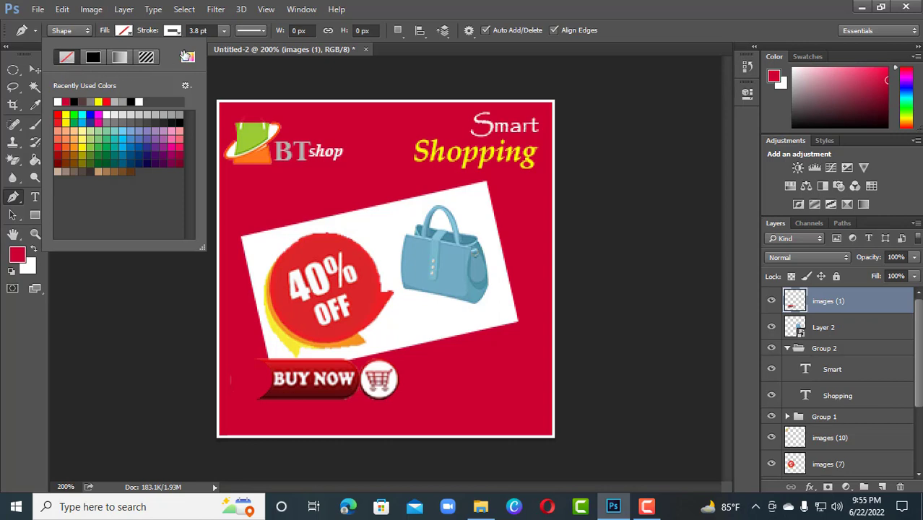
# Step: Keep the pen shape's stroke a solid line and set its width to 3.22 pt
pyautogui.click(262, 30)
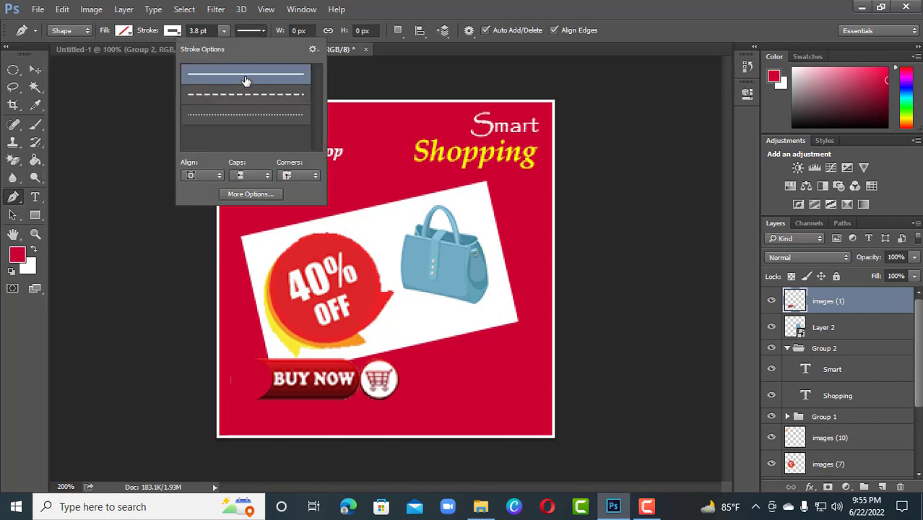
pyautogui.click(225, 31)
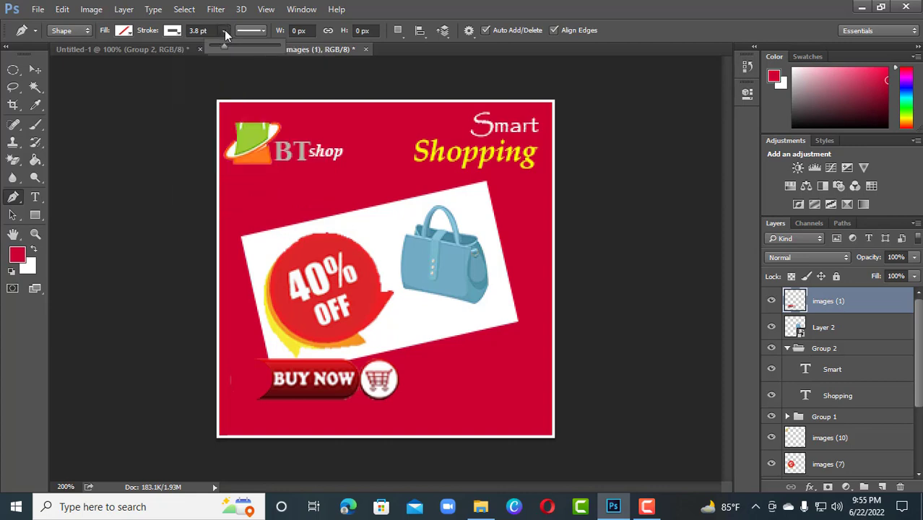
pyautogui.click(225, 46)
# Step: Draw a curved white handle over the top of the green shopping-bag logo
pyautogui.click(239, 127)
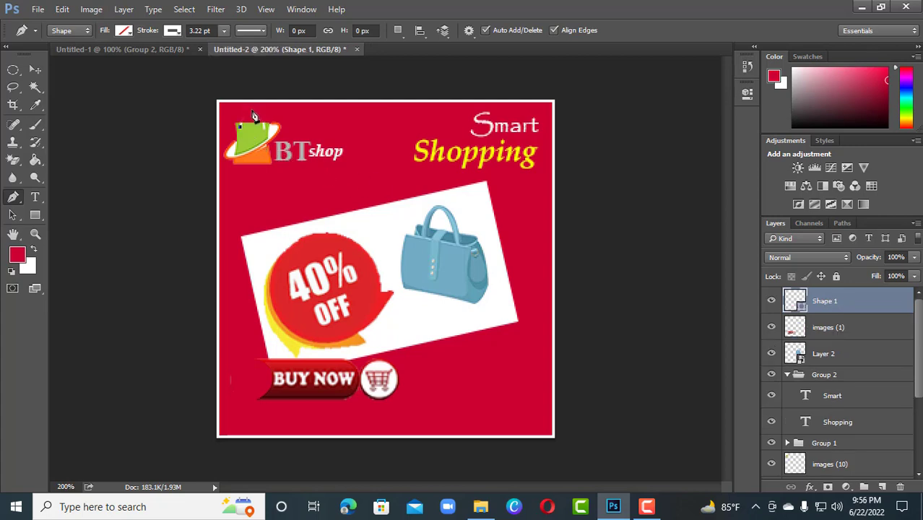
pyautogui.moveTo(252, 111); pyautogui.dragTo(267, 118)
pyautogui.moveTo(251, 110); pyautogui.dragTo(252, 111)
pyautogui.moveTo(267, 128); pyautogui.dragTo(265, 150)
pyautogui.click(32, 72)
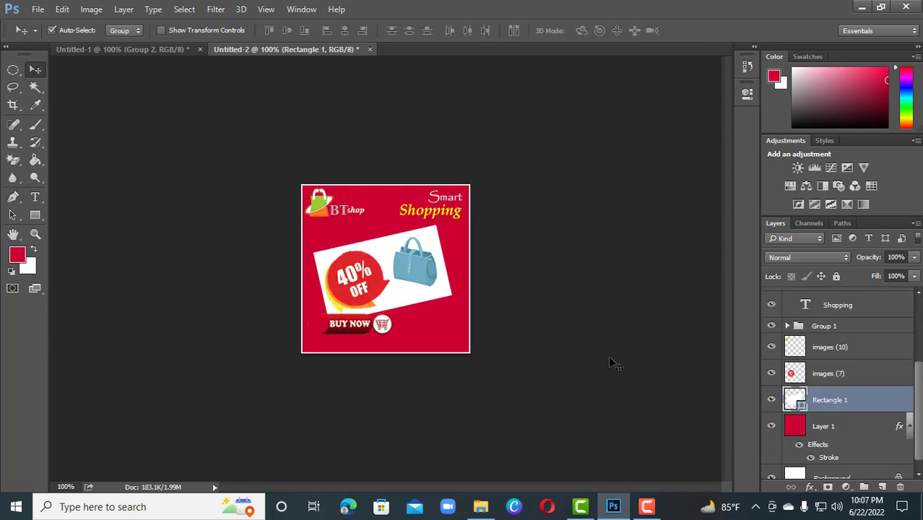
# Step: Compare the Untitled-2 banner with the Untitled-1 original, examining the lower-right corner of the white panel
pyautogui.hotkey('ctrl', '-')
pyautogui.hotkey('ctrl', '+')
pyautogui.hotkey('ctrl', '+')
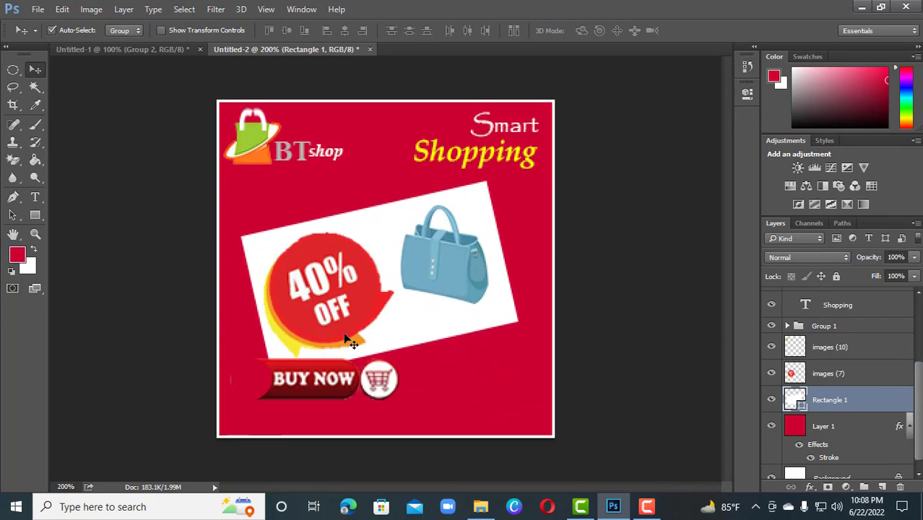
pyautogui.click(125, 49)
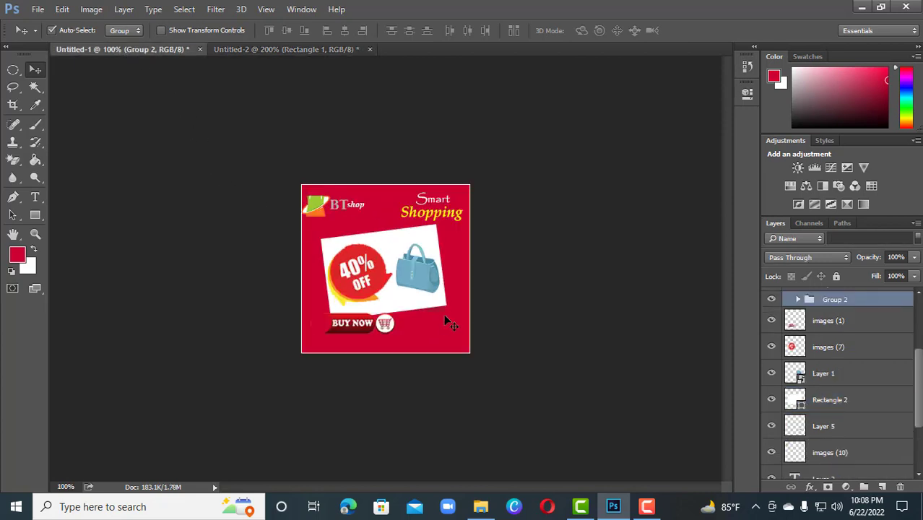
pyautogui.click(272, 49)
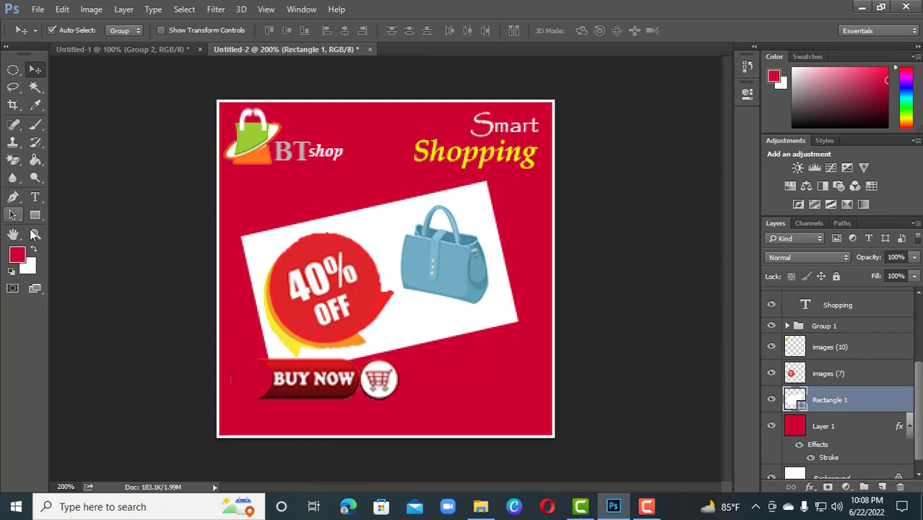
# Step: Add a new layer in Untitled-2 and place it directly beneath Rectangle 1
pyautogui.hotkey('ctrl', '+')
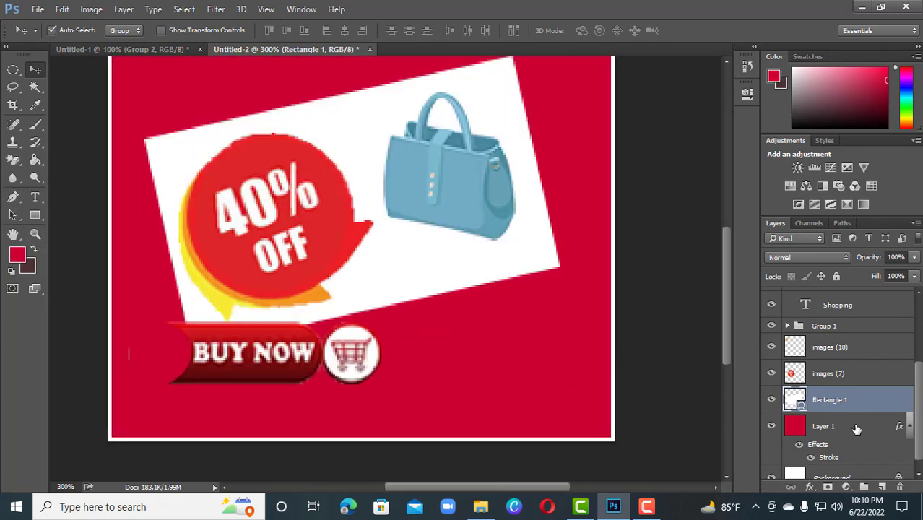
pyautogui.click(772, 401)
pyautogui.click(772, 401)
pyautogui.click(882, 487)
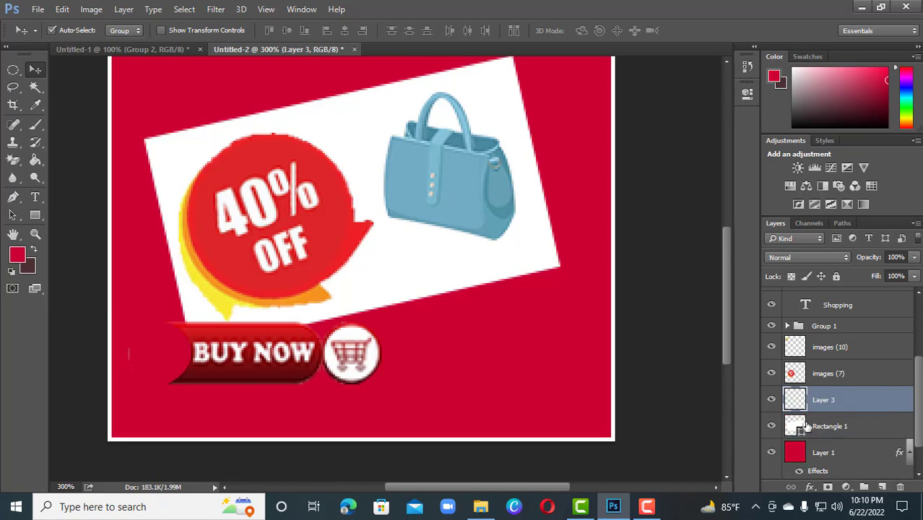
pyautogui.moveTo(836, 406); pyautogui.dragTo(845, 428)
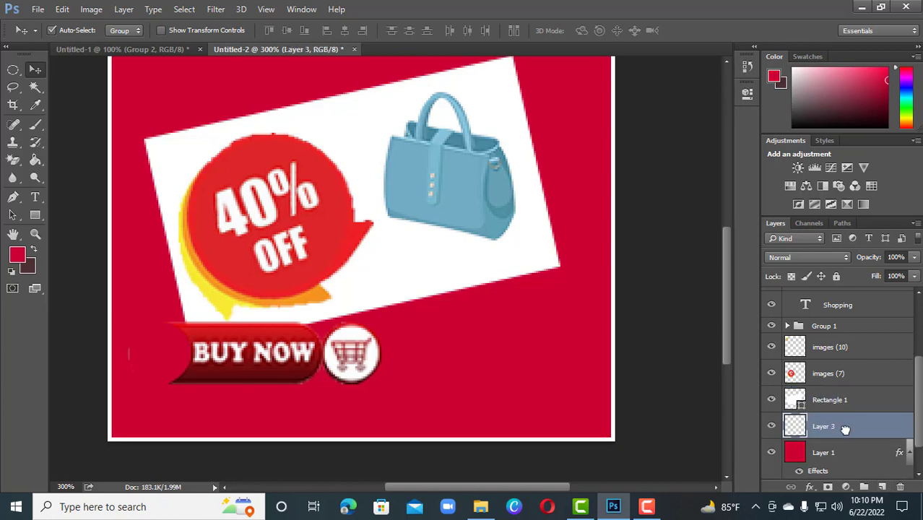
pyautogui.click(771, 426)
pyautogui.click(771, 426)
# Step: Draw a thin triangular path along the right half of the white rectangle's lower edge and convert it to a selection
pyautogui.click(14, 202)
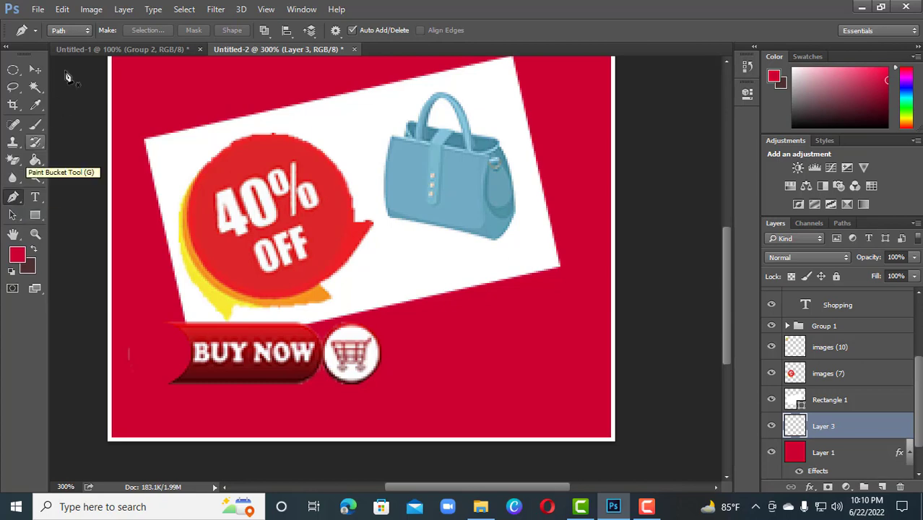
pyautogui.click(408, 300)
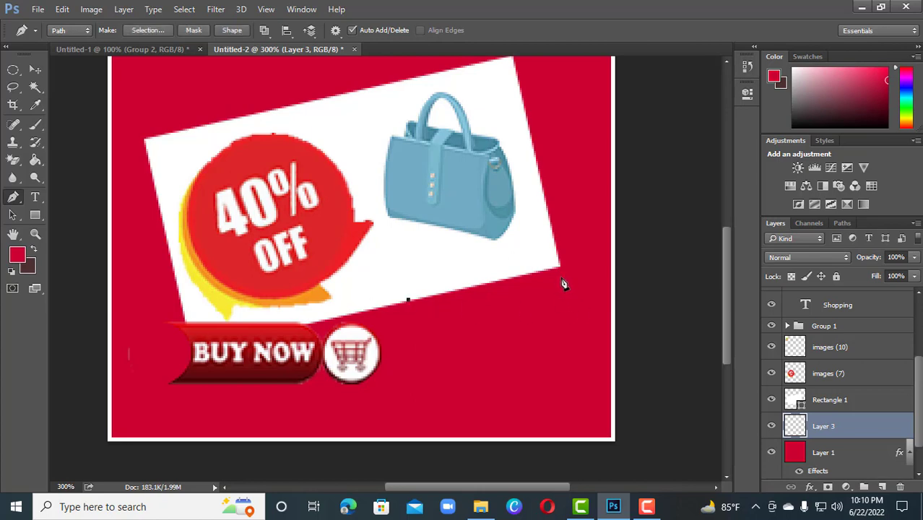
pyautogui.click(559, 271)
pyautogui.click(556, 264)
pyautogui.click(408, 300)
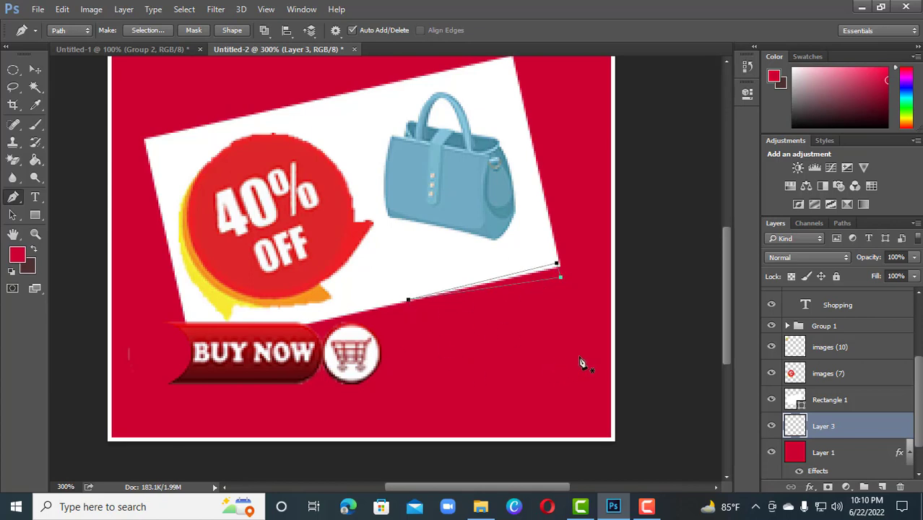
pyautogui.rightClick(550, 273)
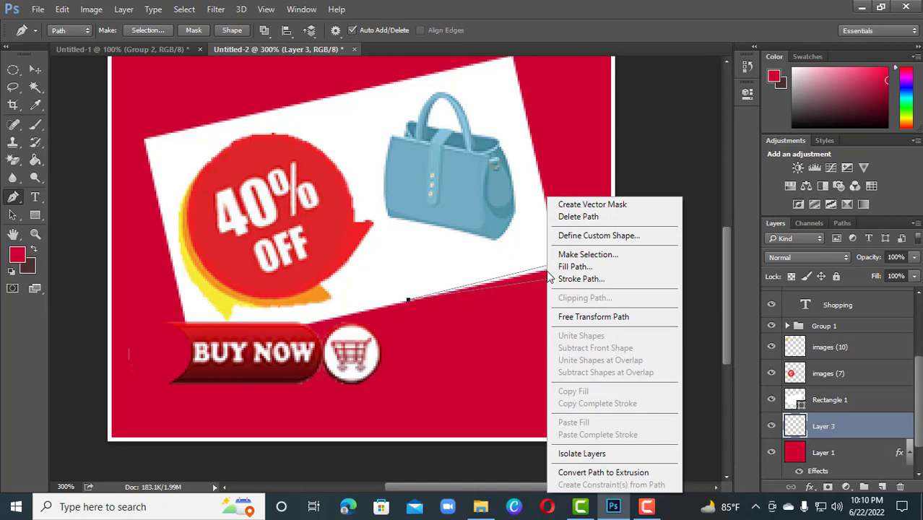
pyautogui.click(598, 256)
pyautogui.click(536, 142)
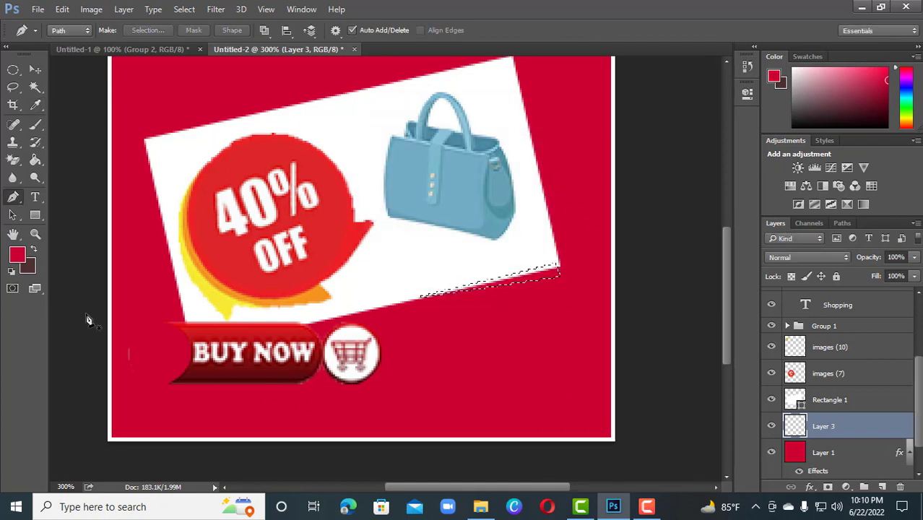
# Step: Fill the triangular selection on Layer 3 with the dark brown background colour #4c3232 and deselect it
pyautogui.click(28, 270)
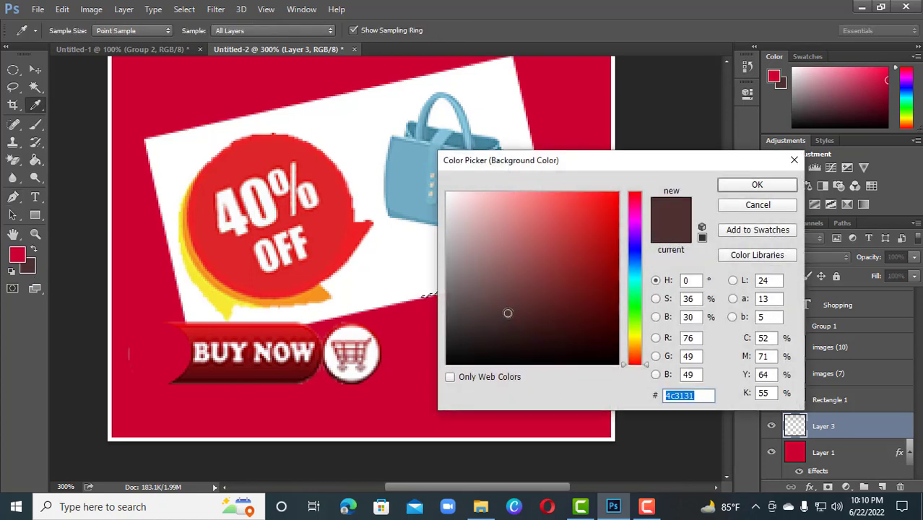
pyautogui.click(756, 185)
pyautogui.press('p')
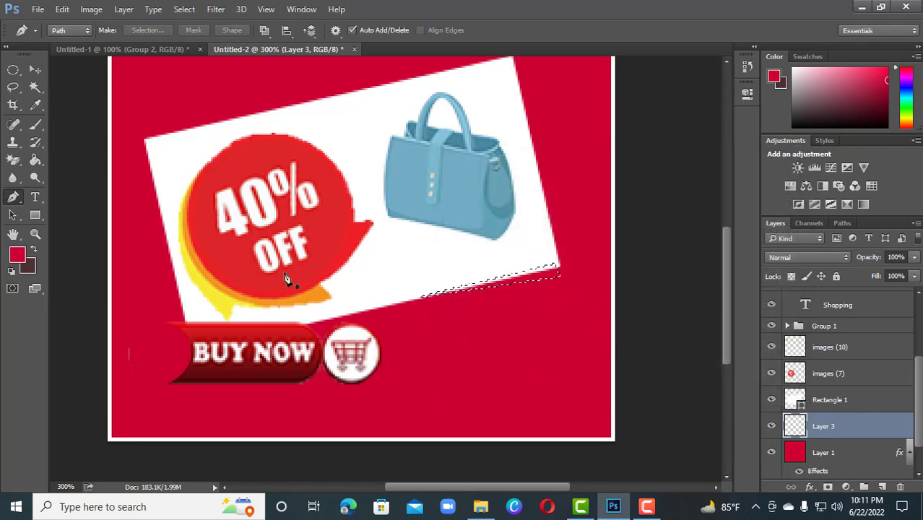
pyautogui.click(35, 160)
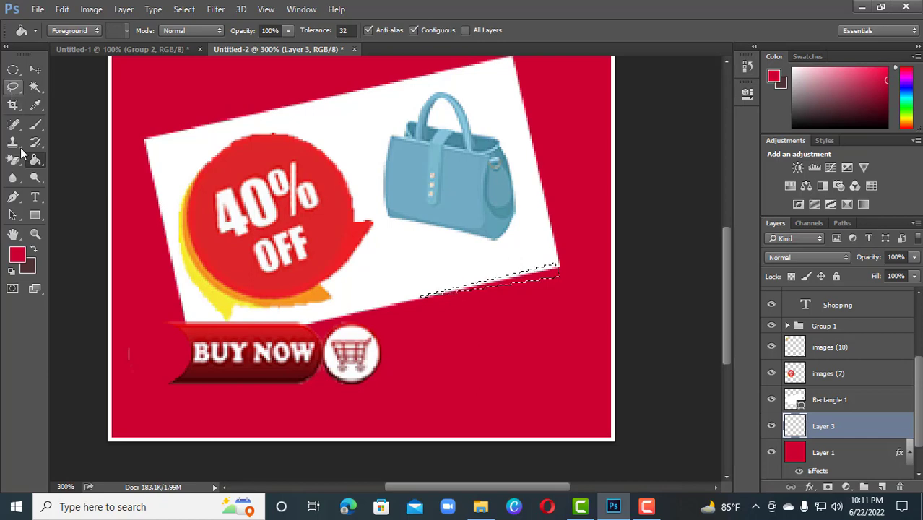
pyautogui.click(541, 273)
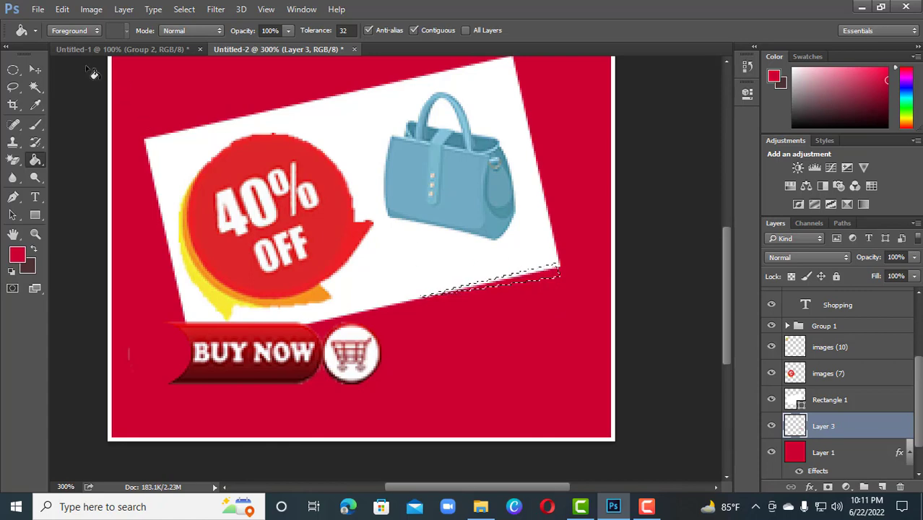
pyautogui.press('v')
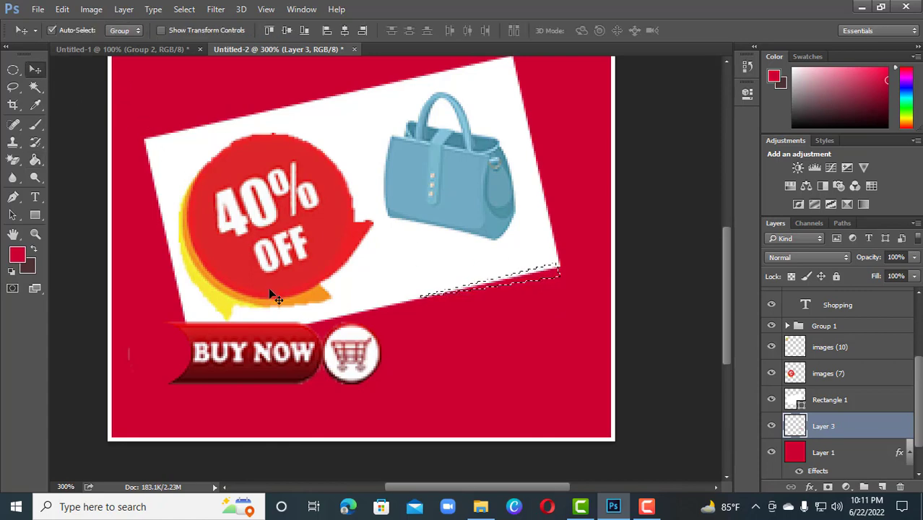
pyautogui.press('ctrl')
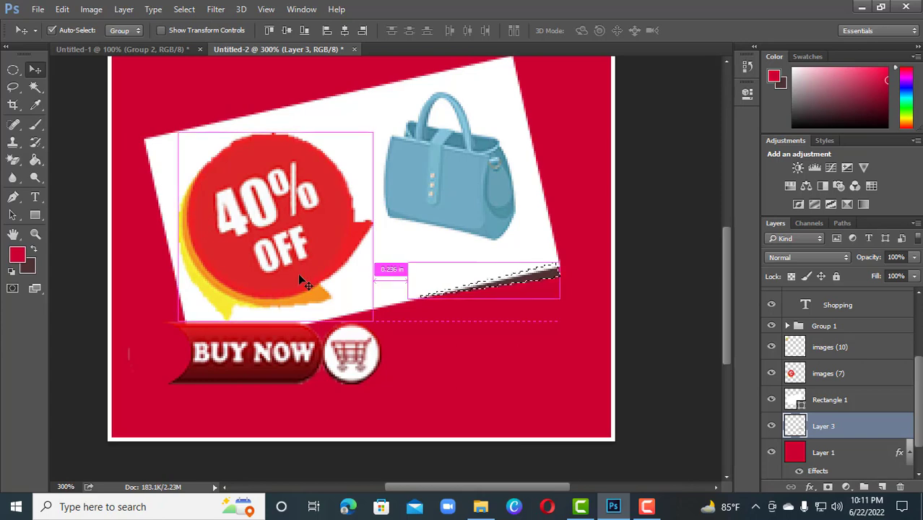
pyautogui.hotkey('ctrl', 'd')
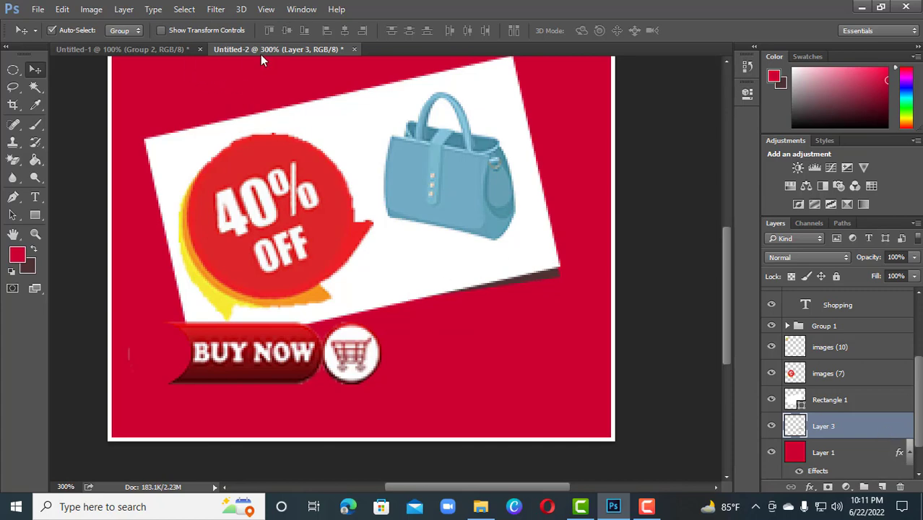
# Step: Check the shadow in Untitled-1 and set Layer 3's opacity to 38% in its blending options
pyautogui.click(126, 49)
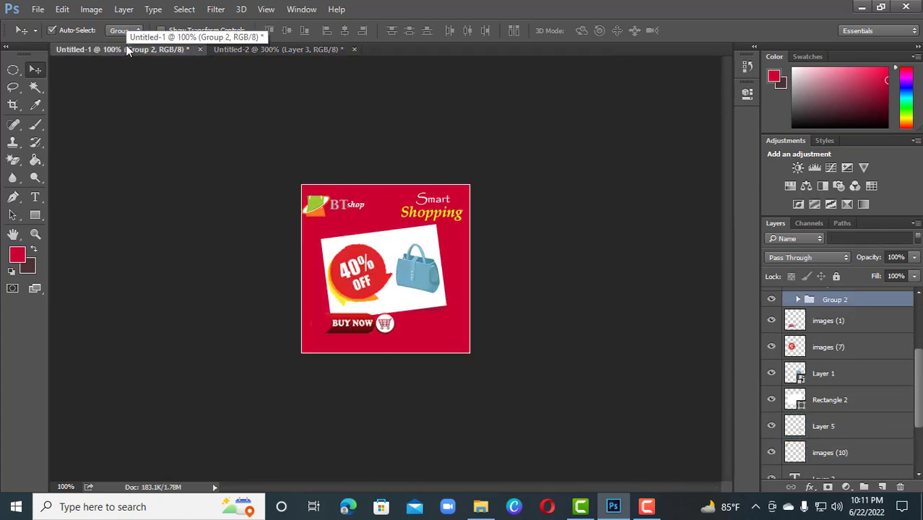
pyautogui.click(240, 49)
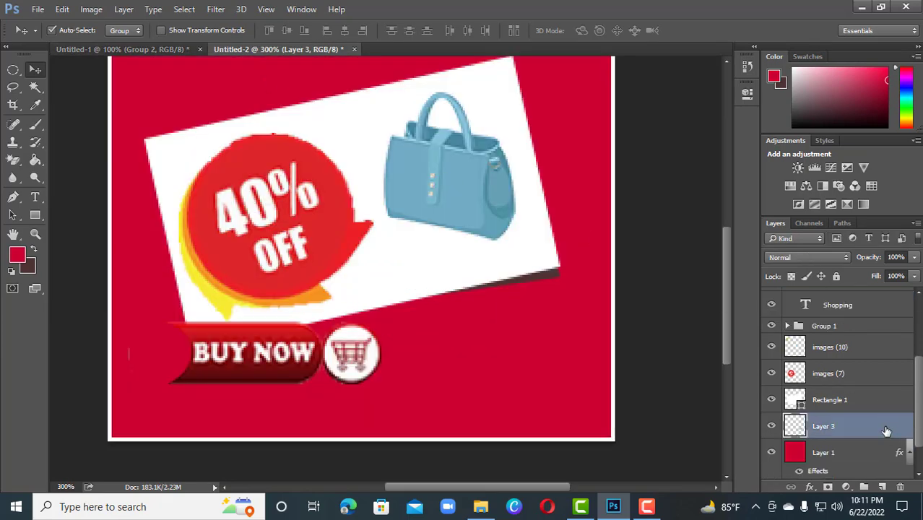
pyautogui.doubleClick(884, 429)
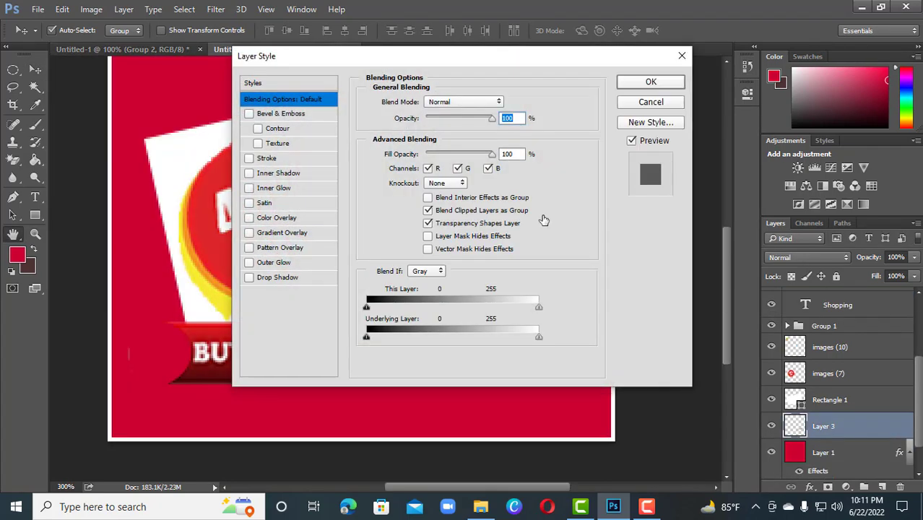
pyautogui.moveTo(374, 62); pyautogui.dragTo(640, 66)
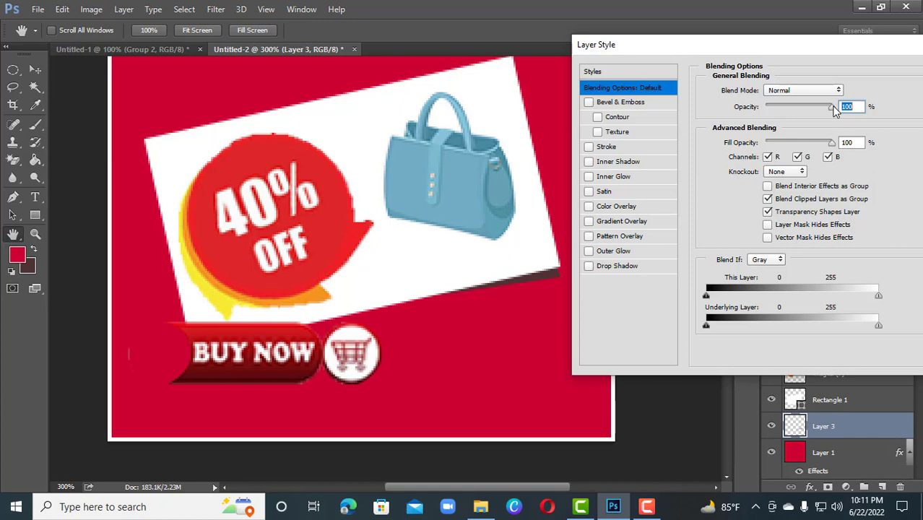
pyautogui.moveTo(834, 107); pyautogui.dragTo(787, 122)
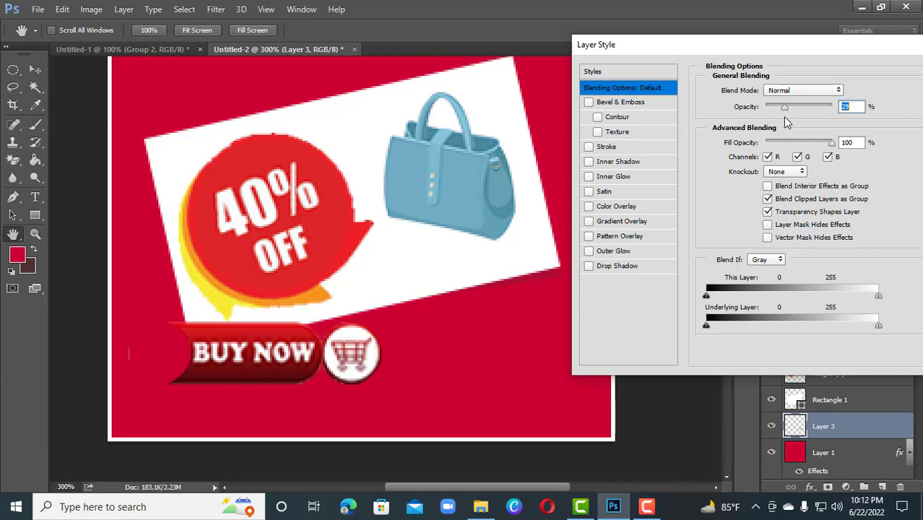
pyautogui.click(588, 265)
pyautogui.click(588, 266)
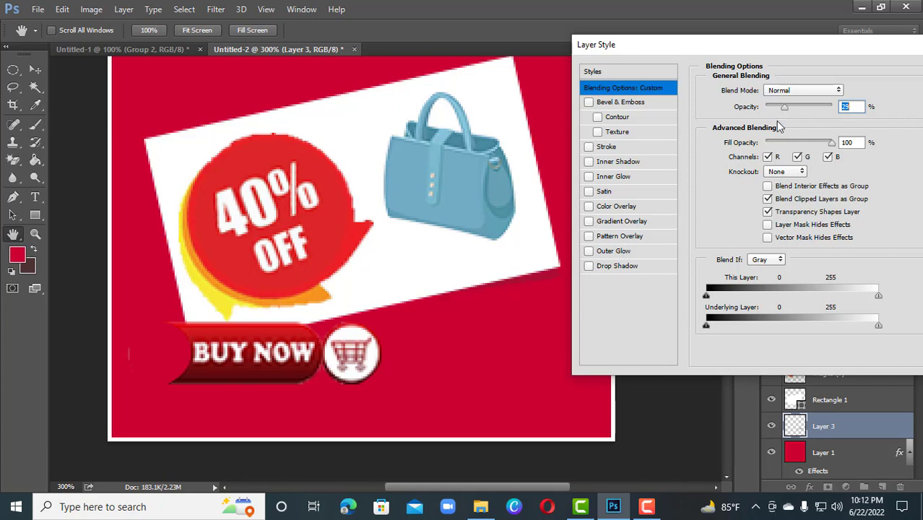
pyautogui.moveTo(787, 110); pyautogui.dragTo(790, 112)
pyautogui.moveTo(782, 45); pyautogui.dragTo(669, 75)
pyautogui.click(880, 98)
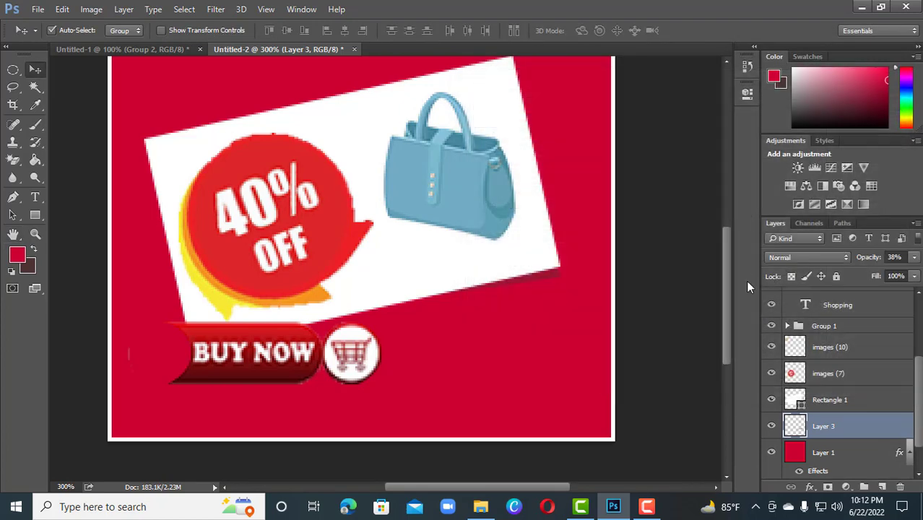
# Step: View the whole Untitled-2 banner and compare its corner shadow with the one in Untitled-1
pyautogui.hotkey('ctrl', '1')
pyautogui.hotkey('ctrl', '+')
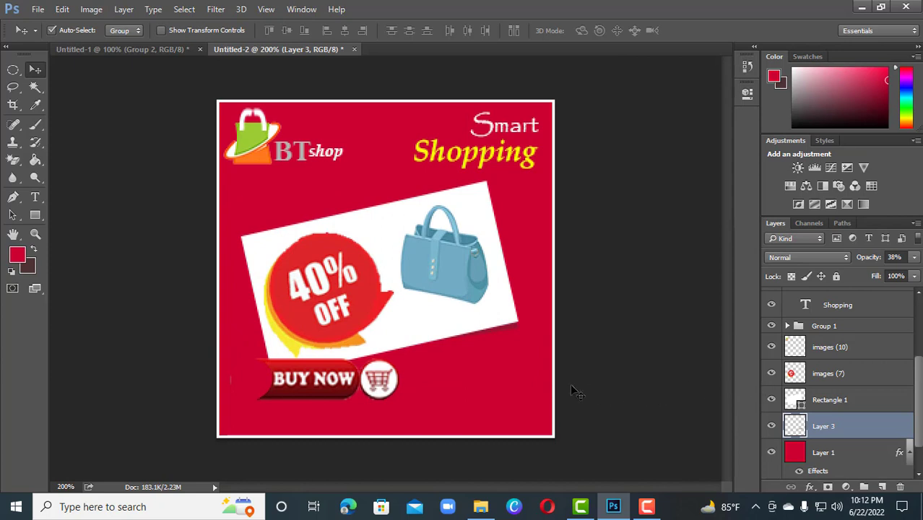
pyautogui.click(141, 51)
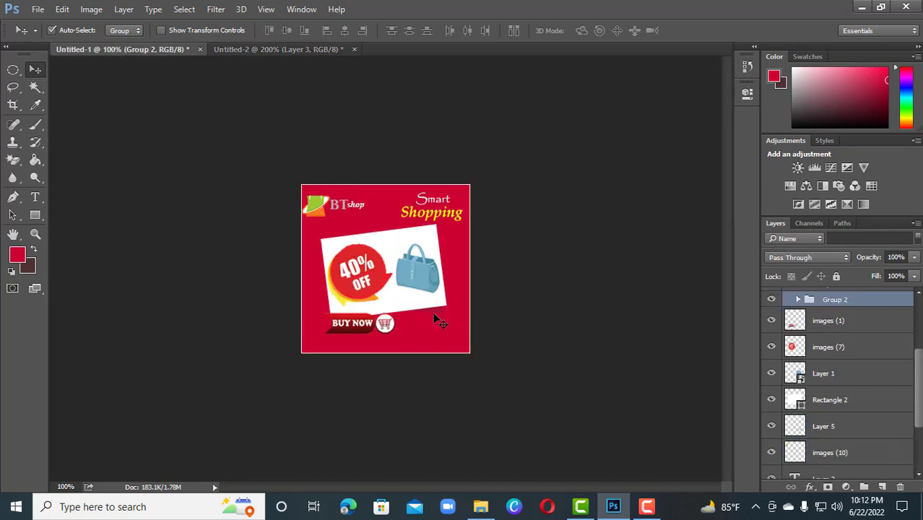
pyautogui.click(256, 50)
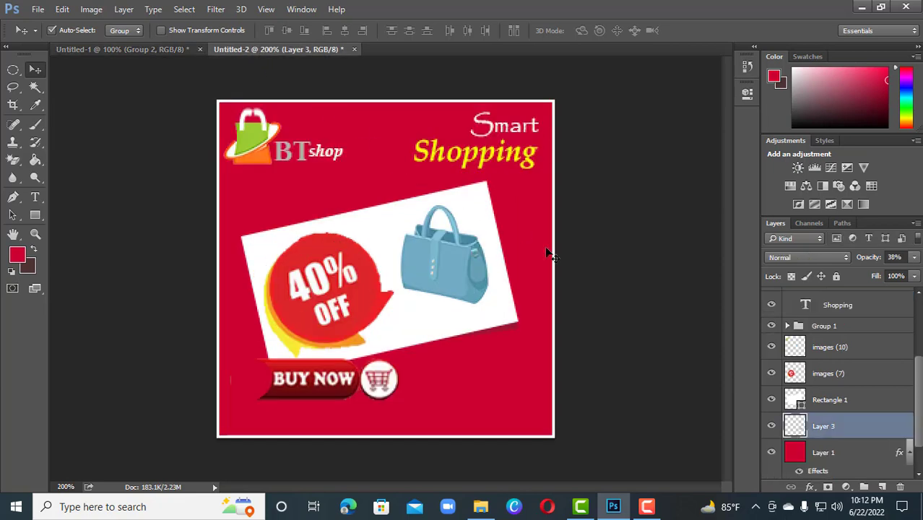